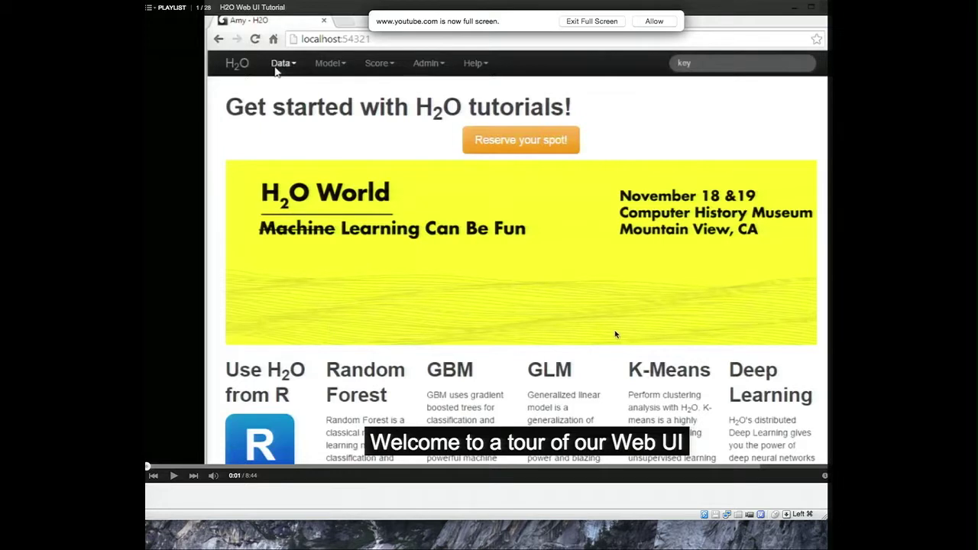
# Step: Return the H2O Web UI Tutorial video to full screen and rewind it to the beginning
pyautogui.click(607, 371)
pyautogui.click(678, 376)
pyautogui.click(260, 52)
pyautogui.click(654, 21)
pyautogui.click(640, 21)
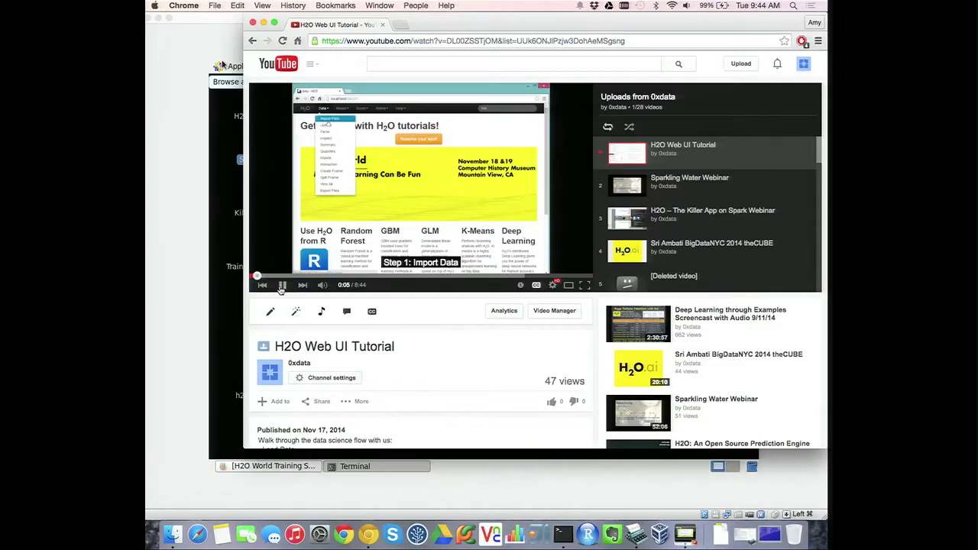
pyautogui.click(584, 285)
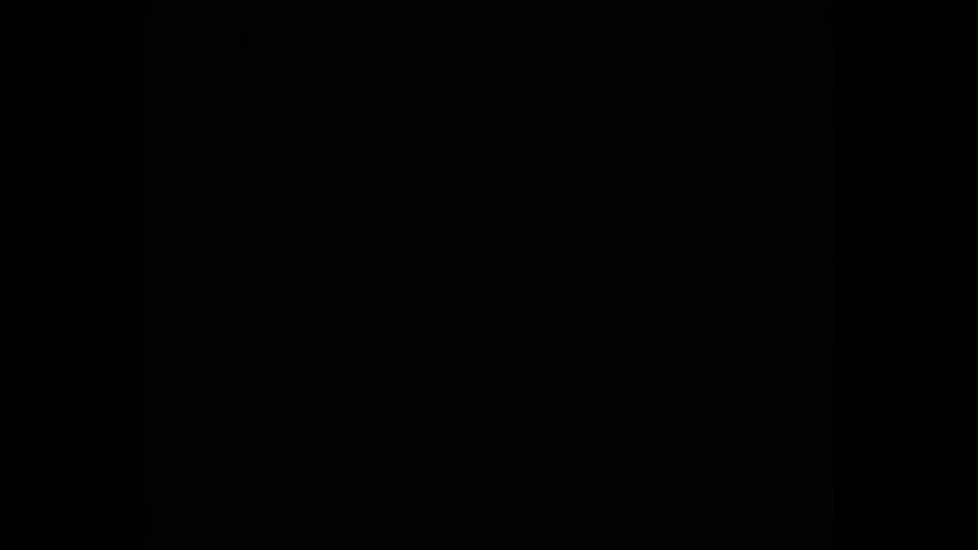
pyautogui.press('space')
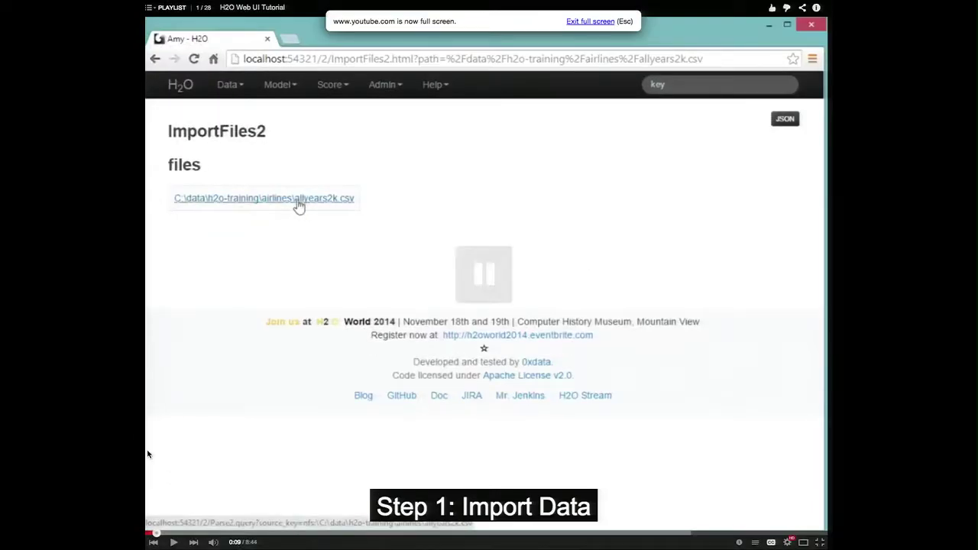
pyautogui.click(157, 532)
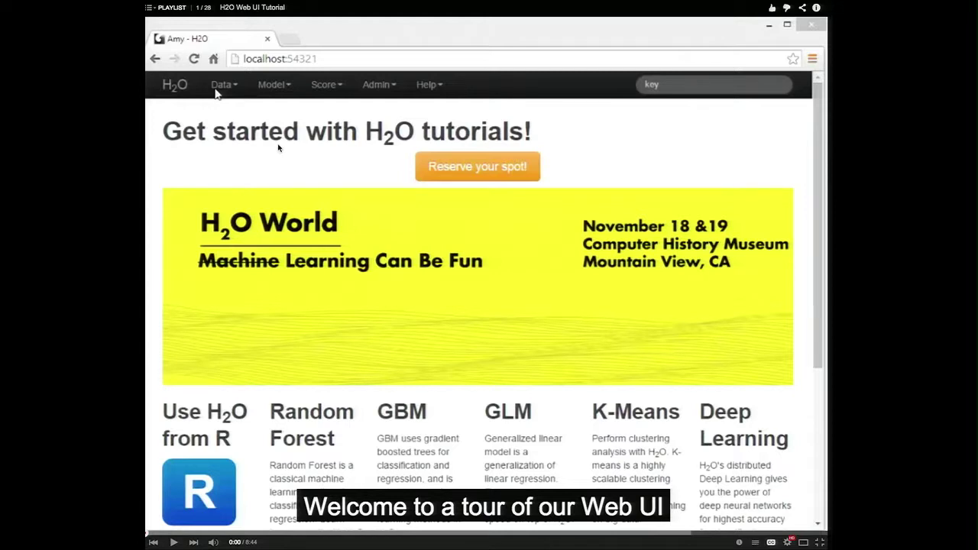
# Step: Play the Import Data section, pausing at the imported allyears2k.csv file, the parse preview and the Inspect2 page
pyautogui.click(326, 169)
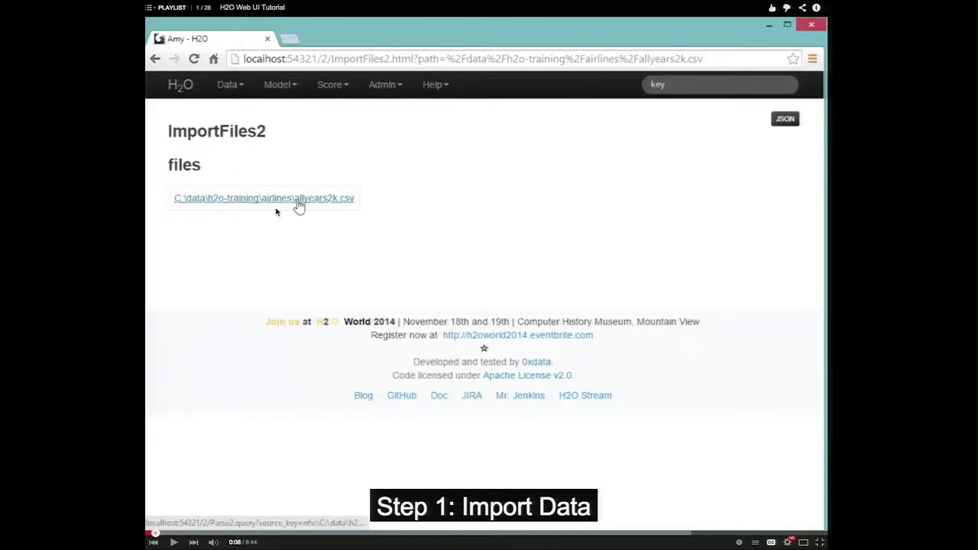
pyautogui.click(339, 272)
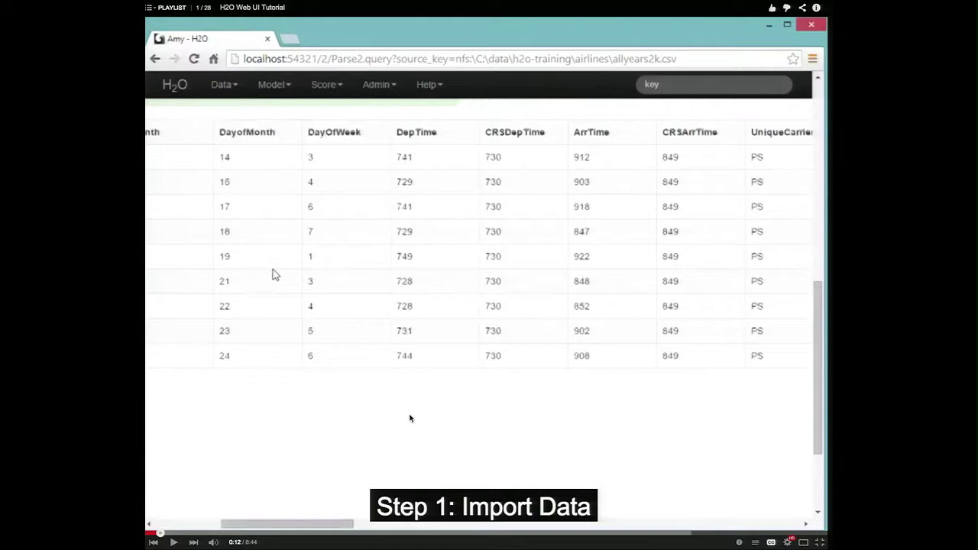
pyautogui.click(454, 397)
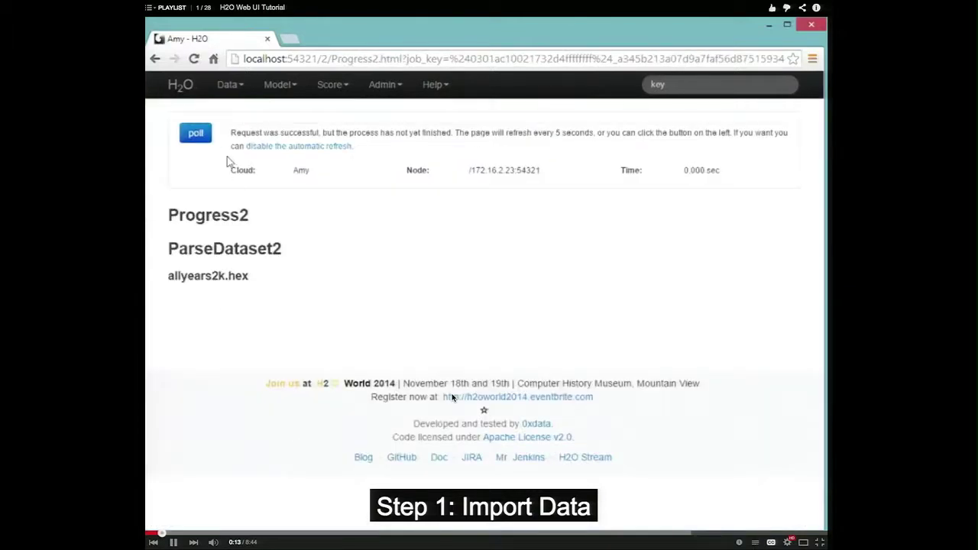
pyautogui.click(454, 397)
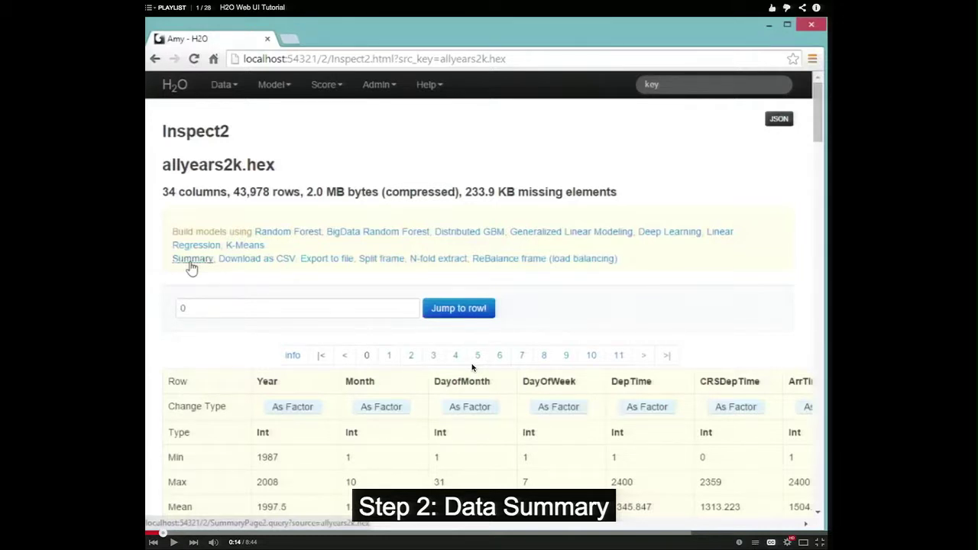
# Step: Play the Data Summary section, pausing at the column request form, its submission and the Origin column's statistics
pyautogui.click(272, 182)
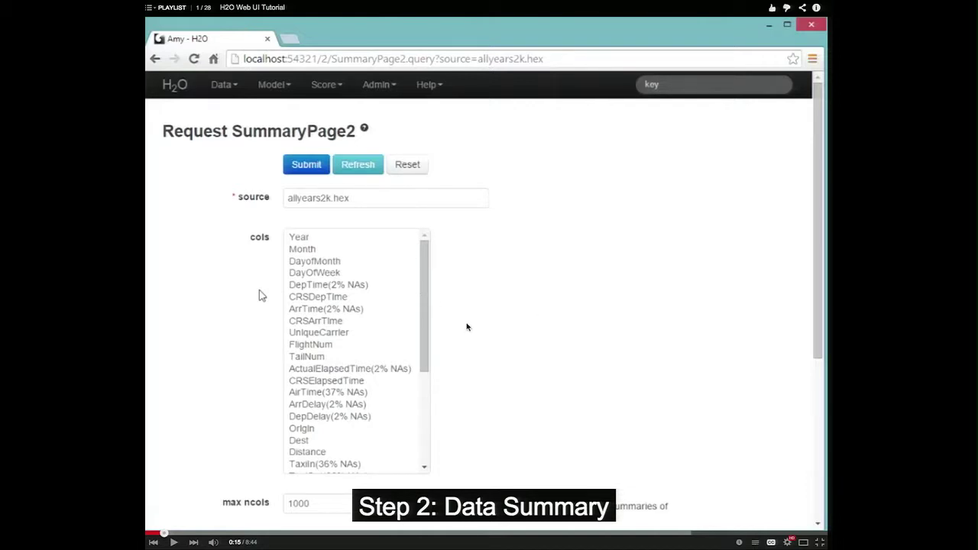
pyautogui.click(496, 231)
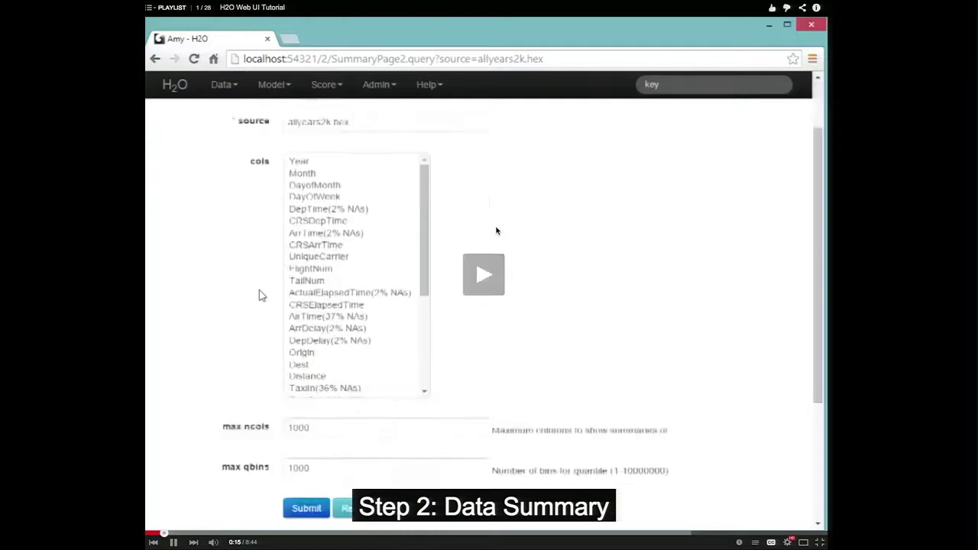
pyautogui.click(496, 230)
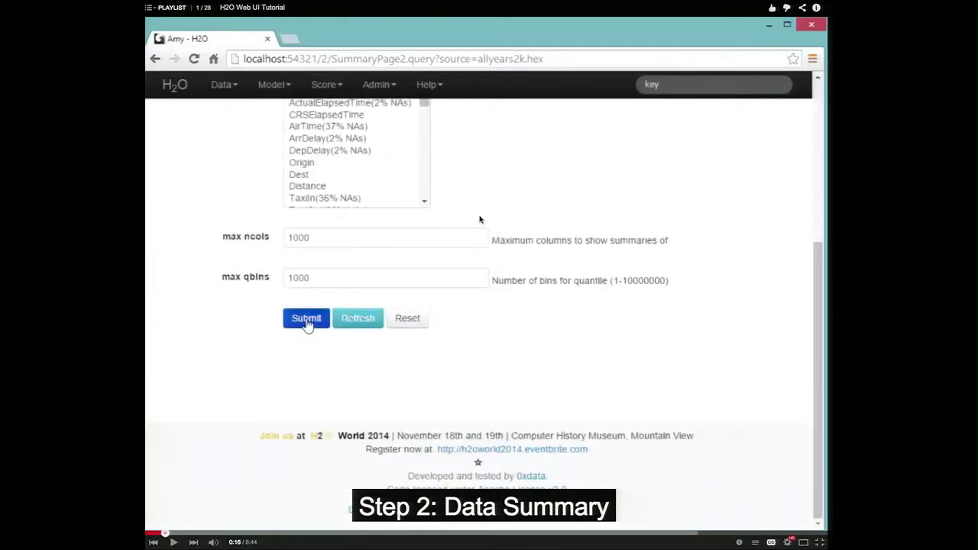
pyautogui.click(480, 219)
pyautogui.click(479, 218)
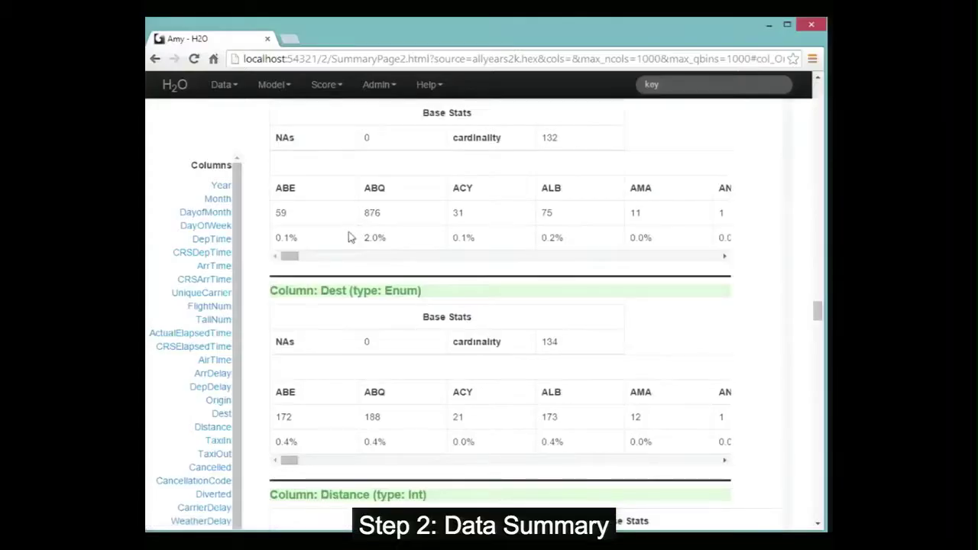
pyautogui.click(340, 258)
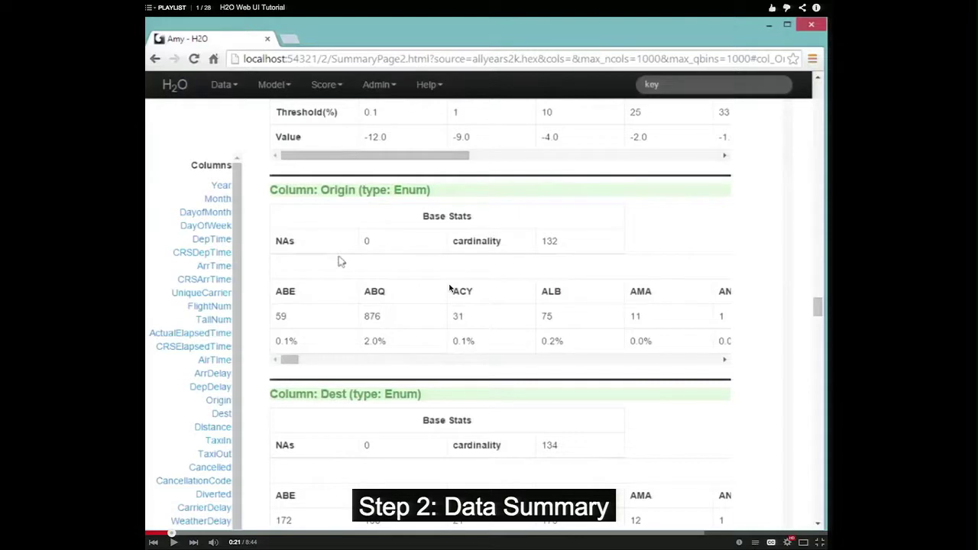
# Step: Play the start of the data-splitting section, pausing at the View All option and at allyears2k.hex in StoreView
pyautogui.click(500, 267)
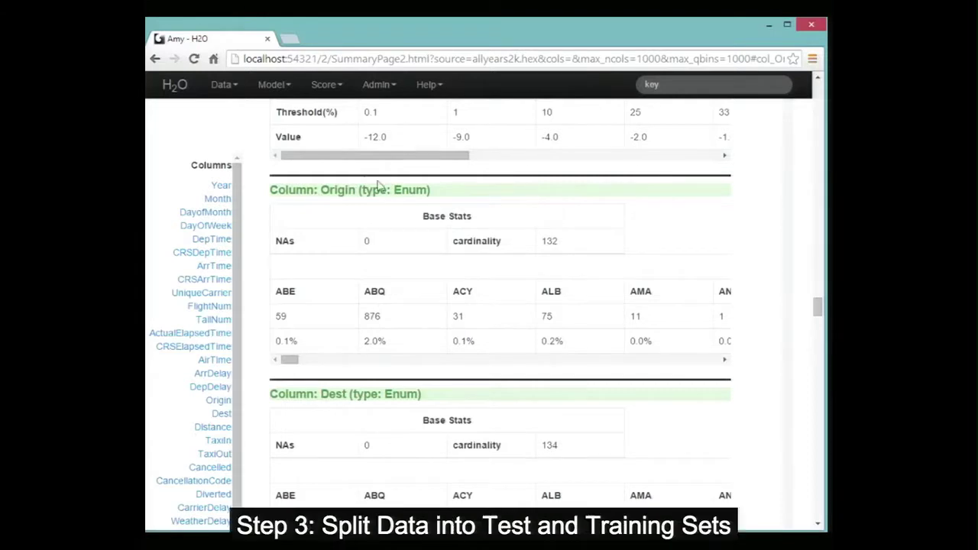
pyautogui.click(511, 234)
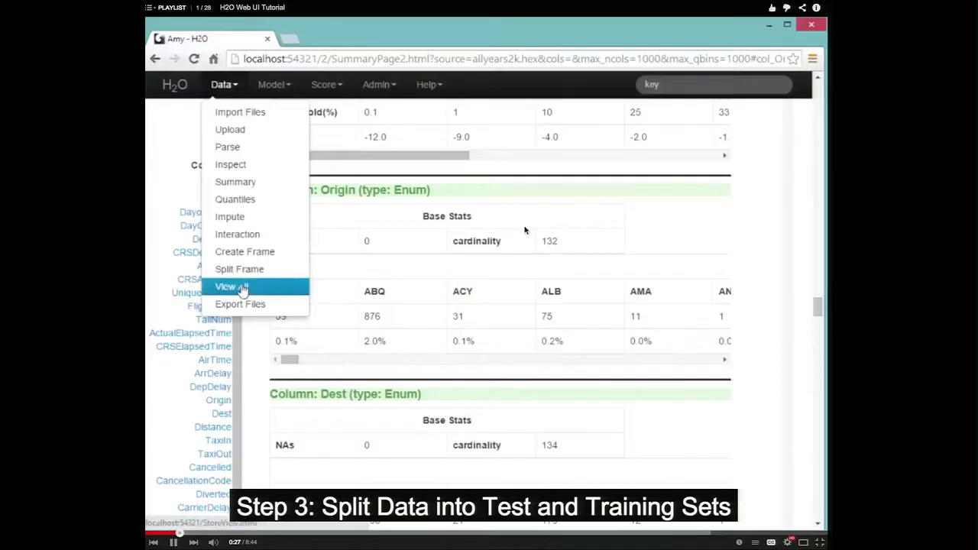
pyautogui.click(525, 231)
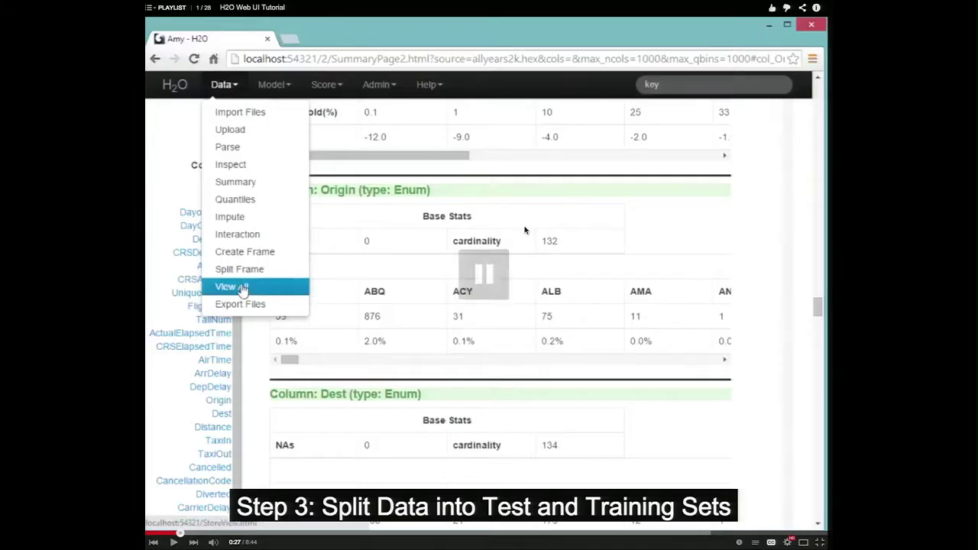
pyautogui.click(714, 306)
pyautogui.click(714, 306)
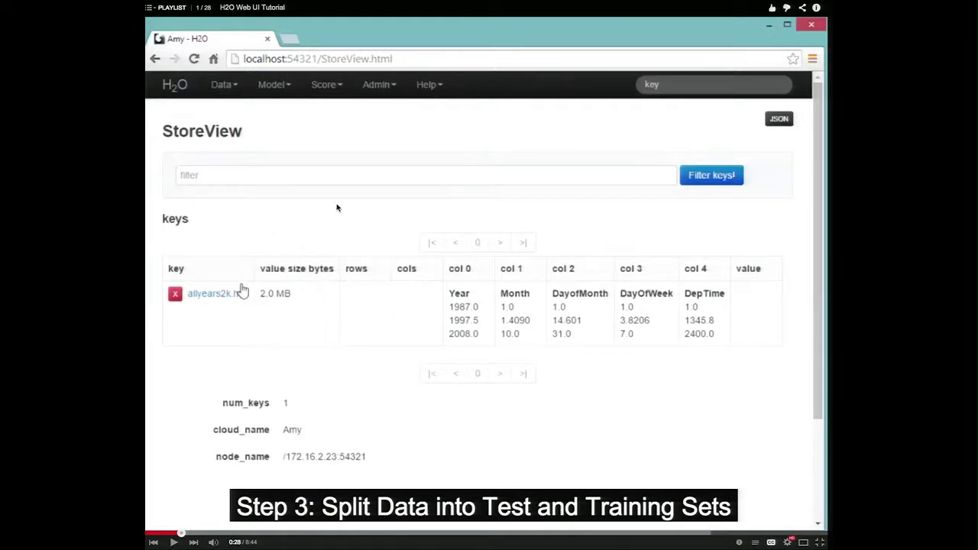
pyautogui.click(298, 241)
pyautogui.click(297, 241)
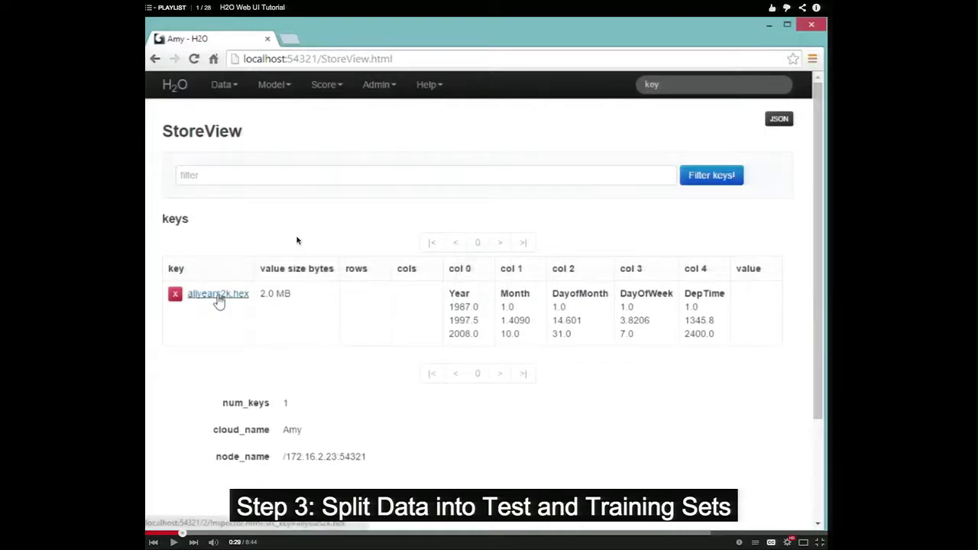
# Step: Continue the data-splitting section, pausing at the Split frame link, the 0.75 ratio setting and the enabled shuffle option
pyautogui.click(298, 241)
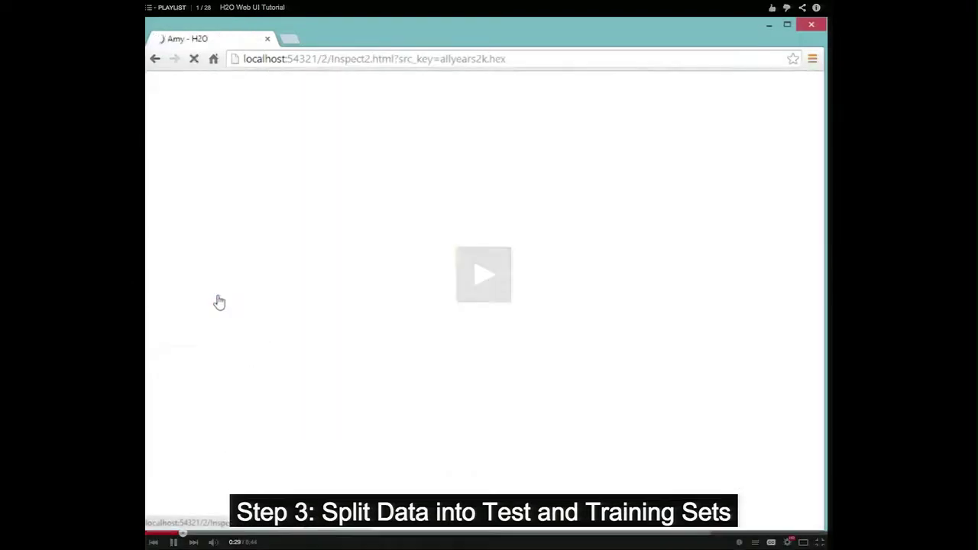
pyautogui.click(352, 177)
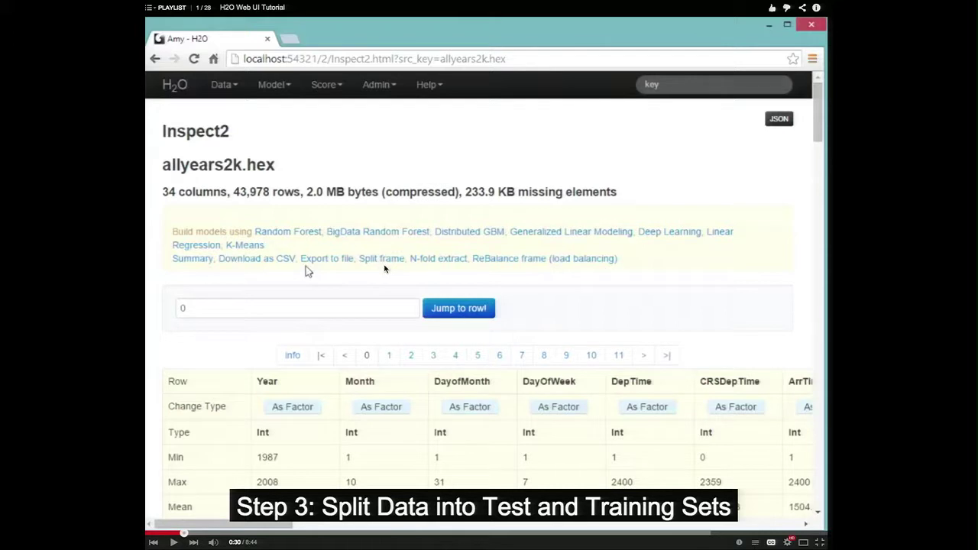
pyautogui.click(491, 238)
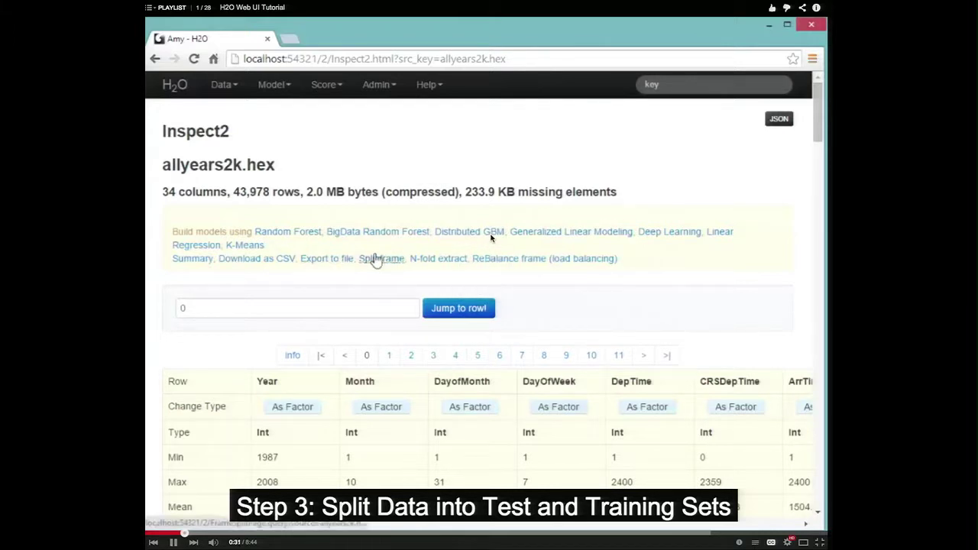
pyautogui.click(490, 238)
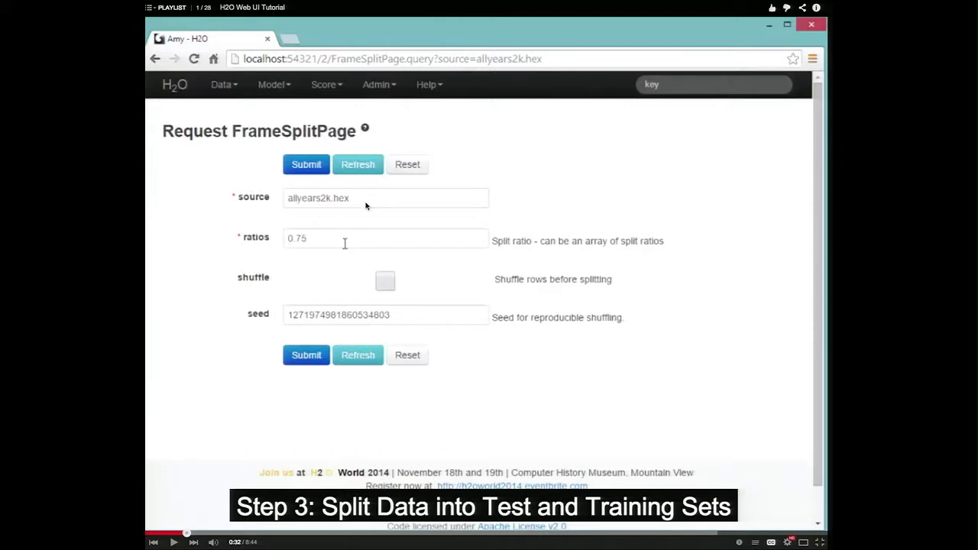
pyautogui.click(522, 216)
pyautogui.click(523, 216)
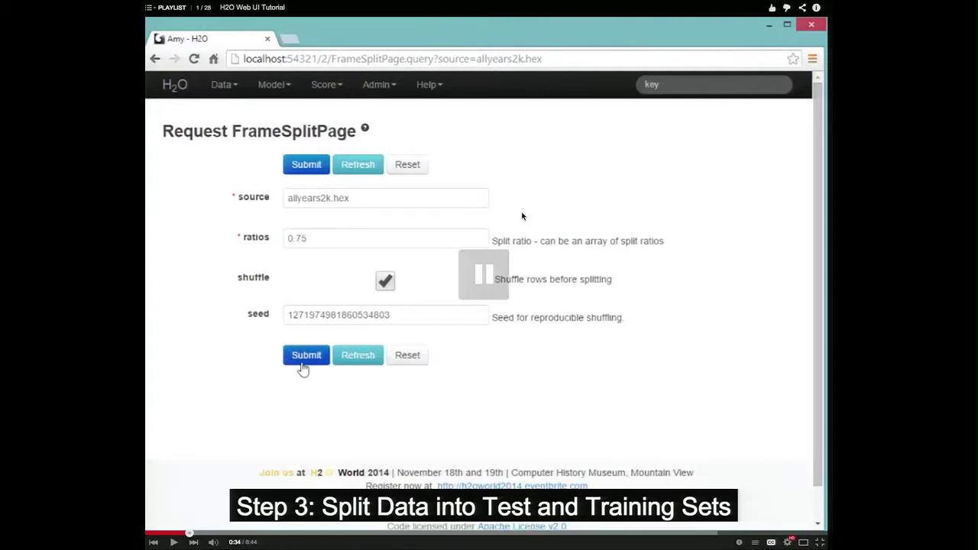
pyautogui.click(523, 216)
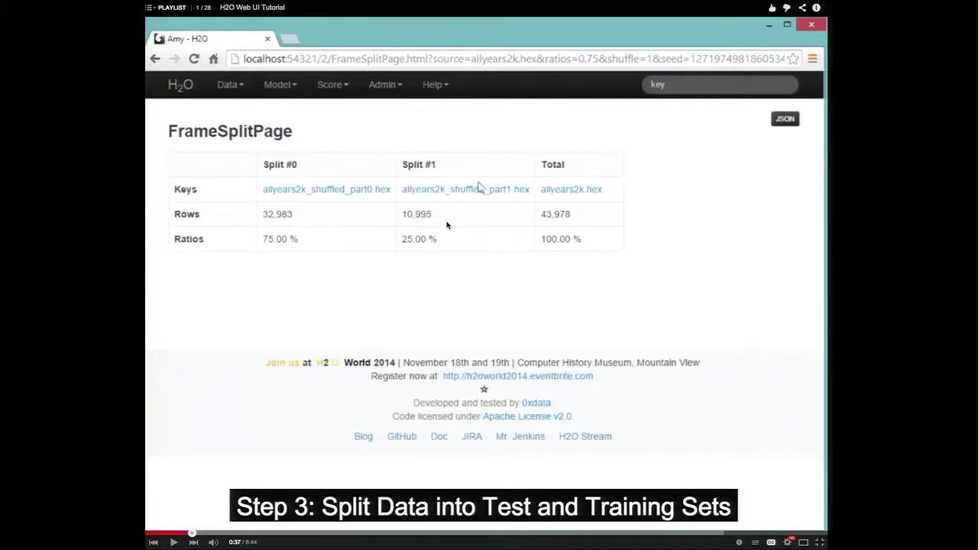
# Step: Play past the frame split results to the inspection page of allyears2k_shuffled_part0.hex and pause there
pyautogui.click(473, 229)
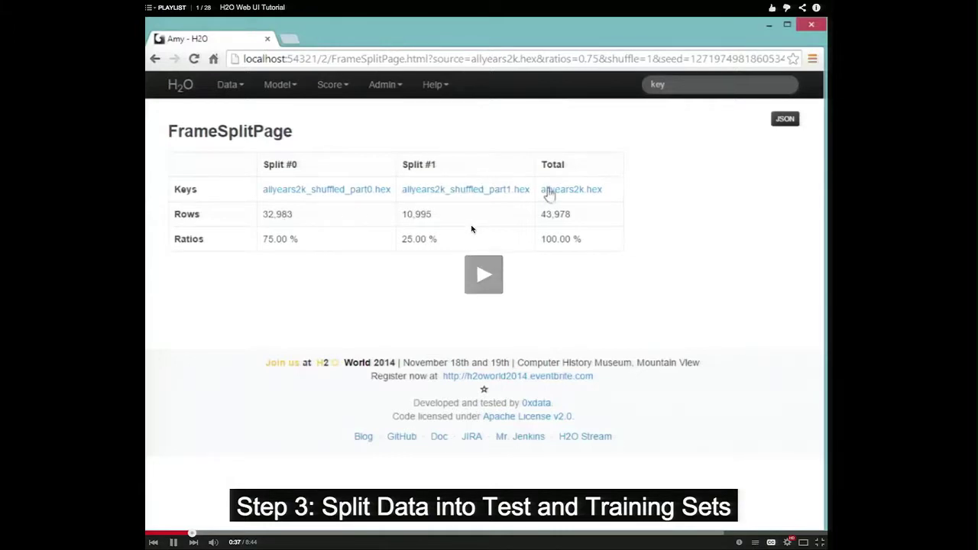
pyautogui.click(489, 252)
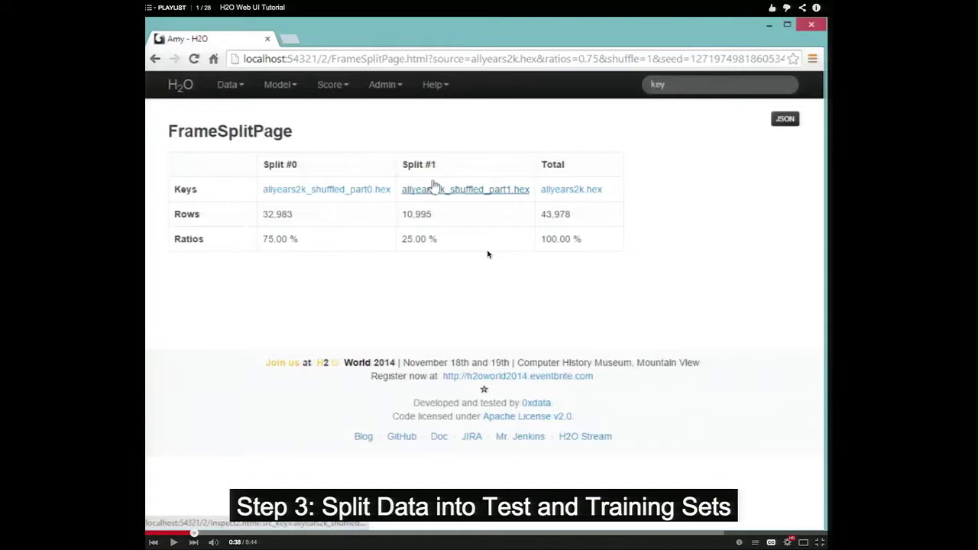
pyautogui.click(487, 250)
pyautogui.click(488, 252)
pyautogui.click(488, 252)
pyautogui.click(488, 252)
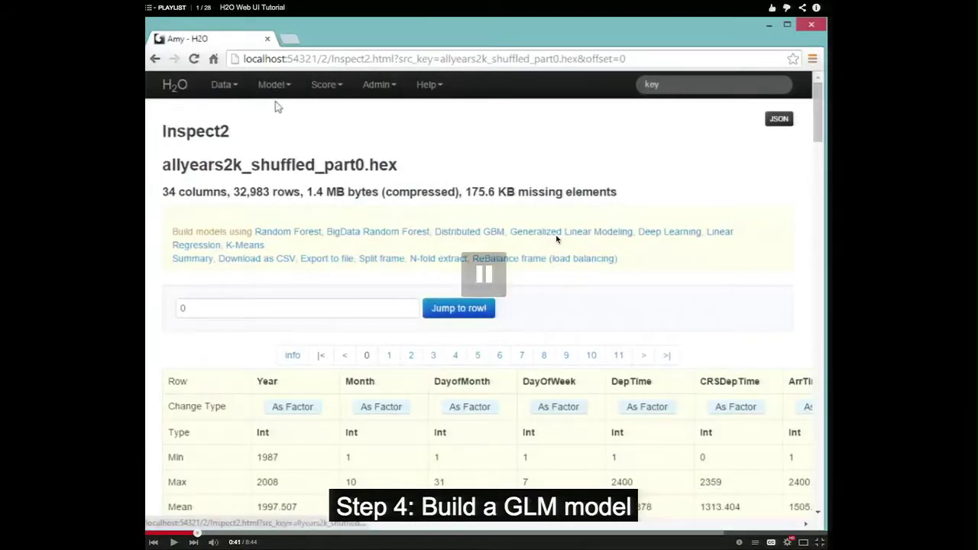
# Step: Play the start of the GLM section, pausing at the Generalized Linear Model option and the request form's source entry
pyautogui.click(559, 204)
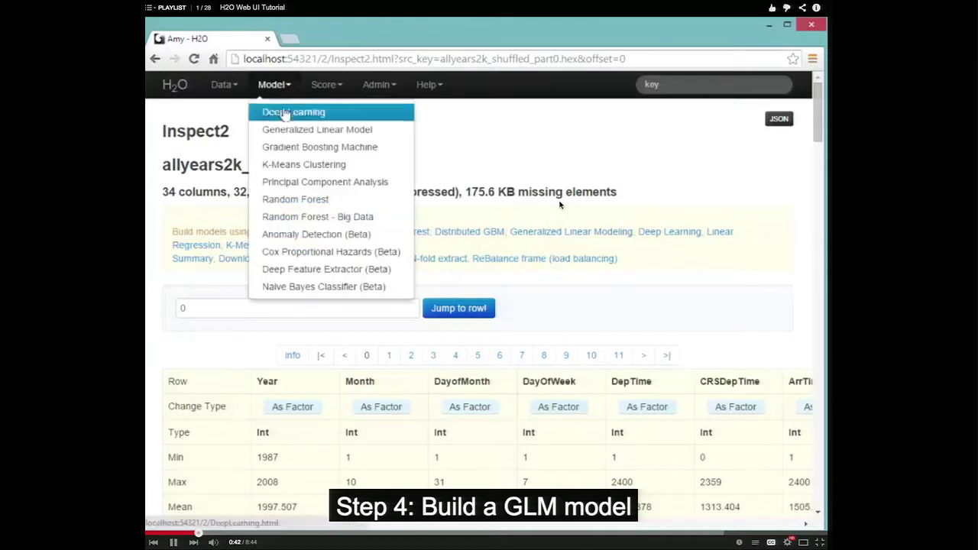
pyautogui.click(560, 205)
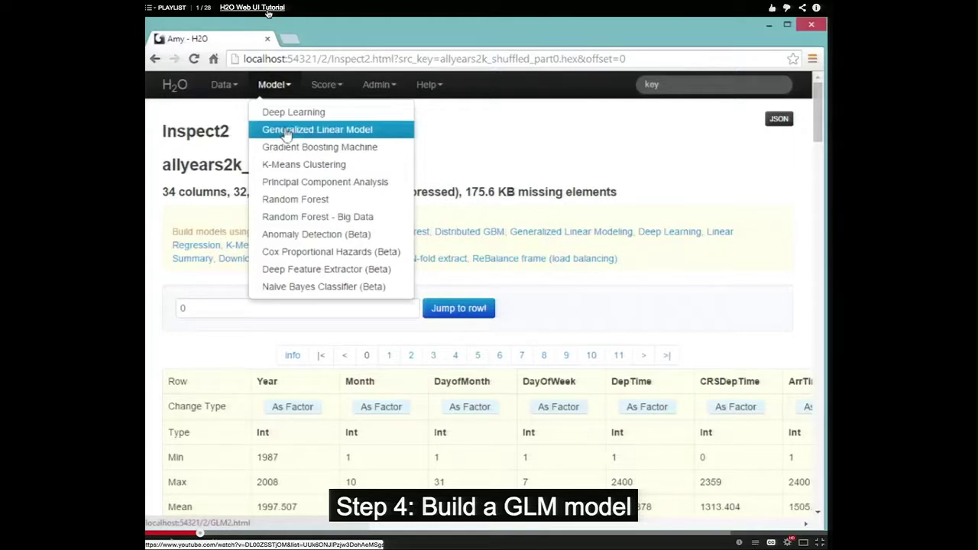
pyautogui.click(493, 205)
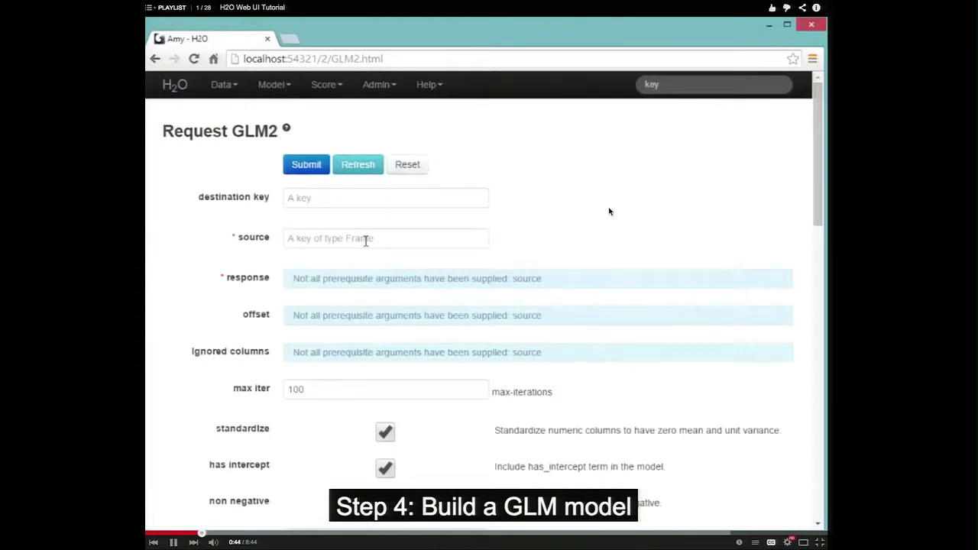
pyautogui.click(609, 211)
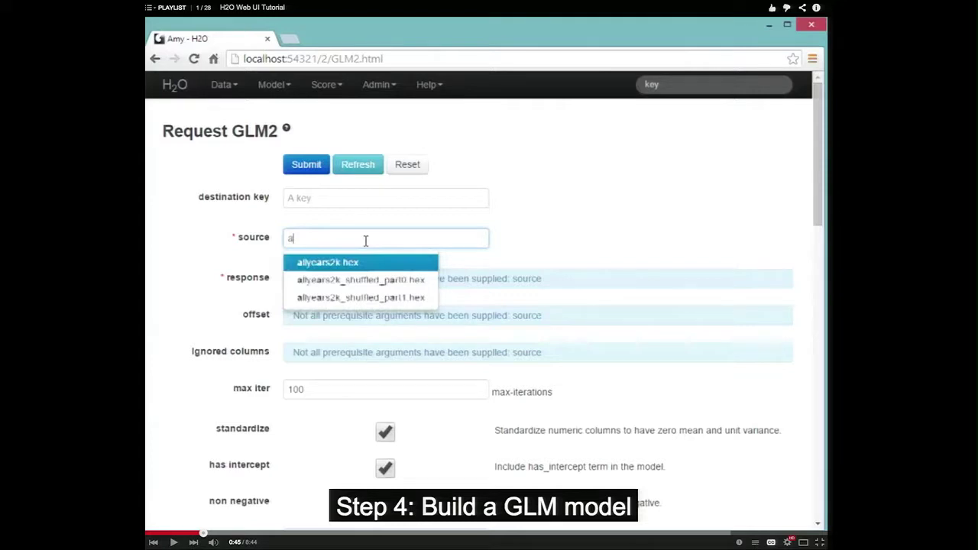
# Step: Continue the GLM section through the source and response selection and pause at the ignored columns list
pyautogui.press('space')
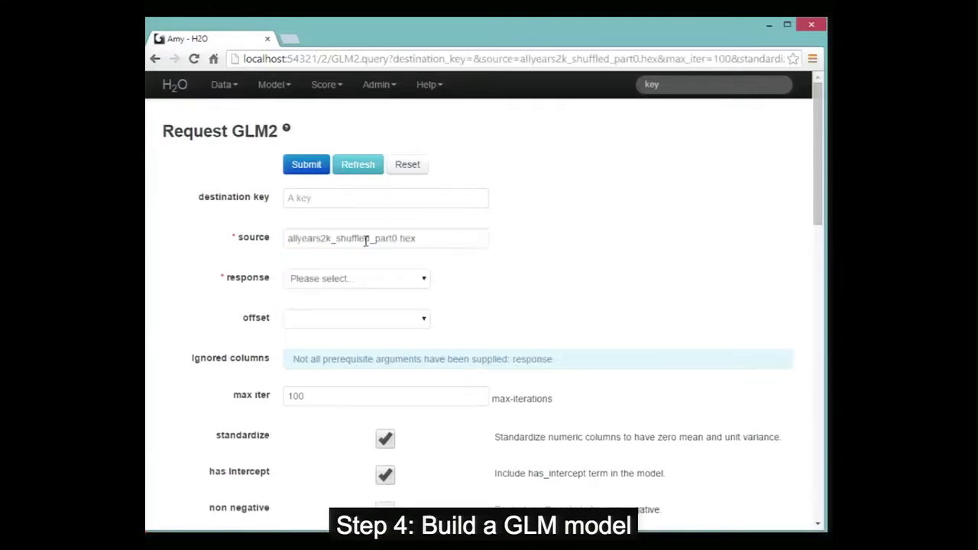
pyautogui.press('space')
pyautogui.press('space')
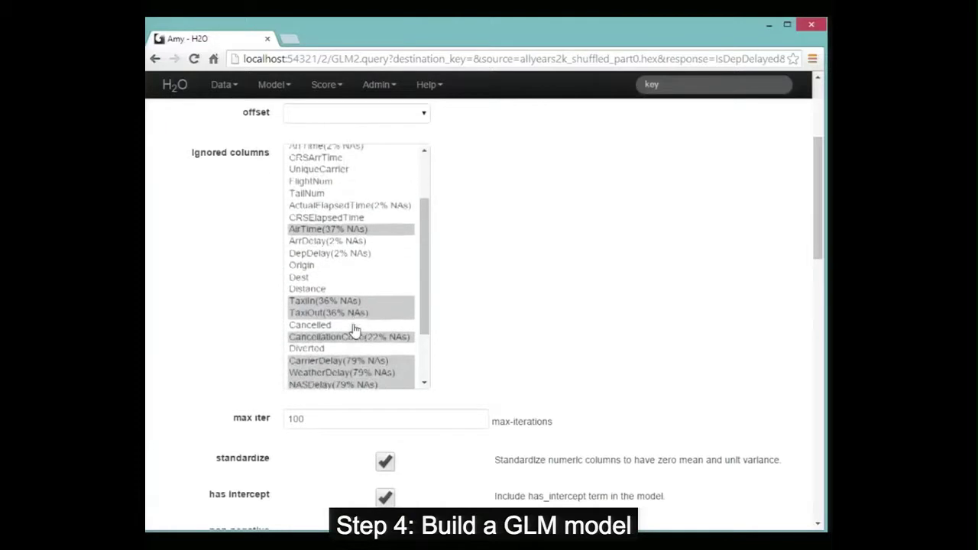
pyautogui.click(582, 119)
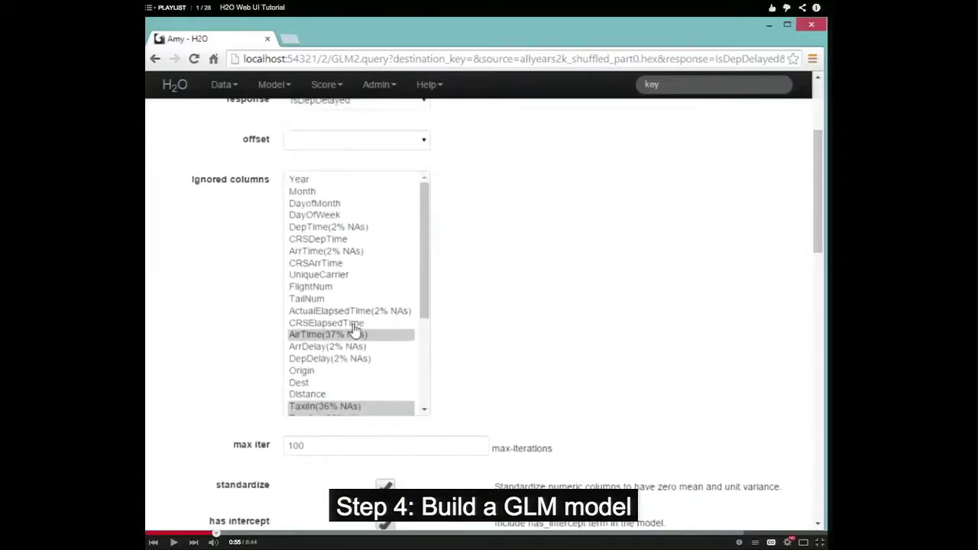
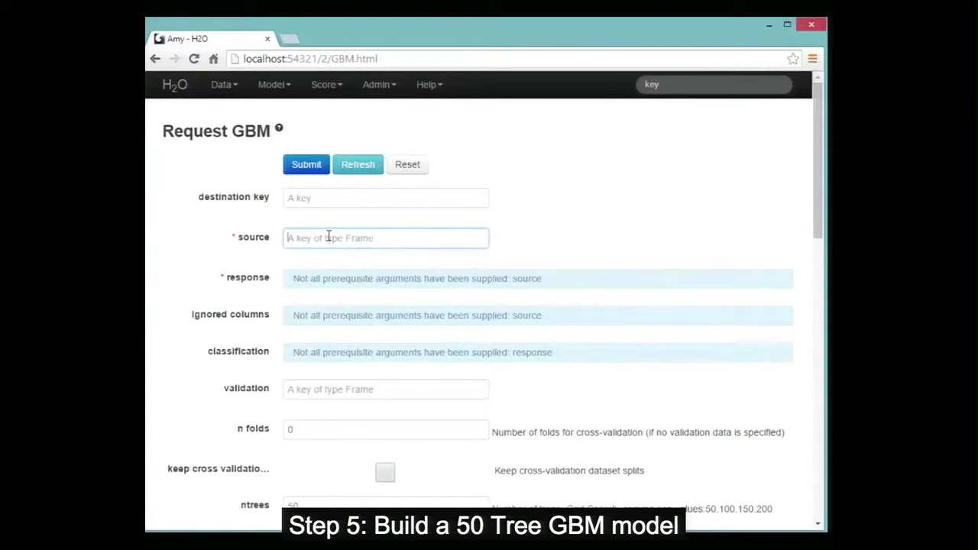
# Step: Set the GBM request's source to allyears2k_shuffled_part0.hex and its response to IsDepDelayed
pyautogui.write('ll')
pyautogui.press('Down')
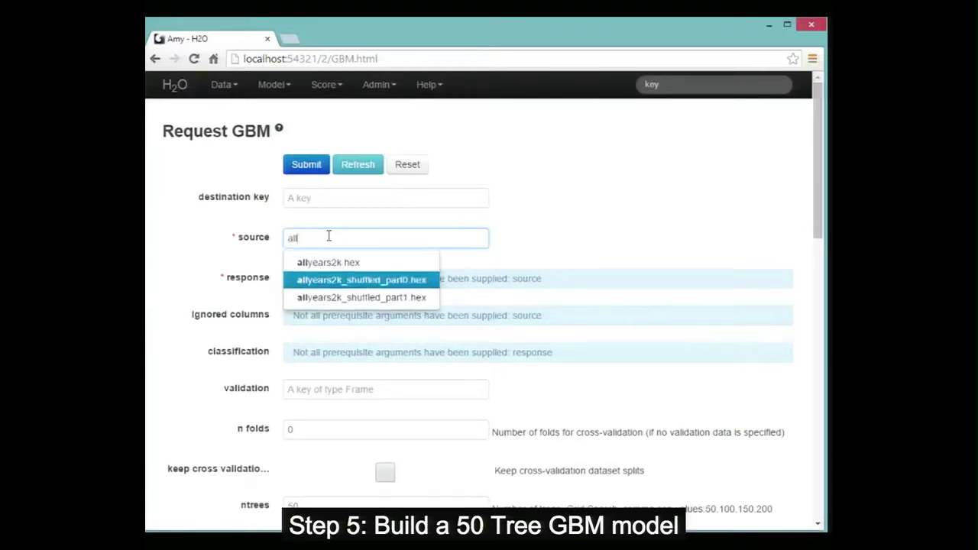
pyautogui.press('Return')
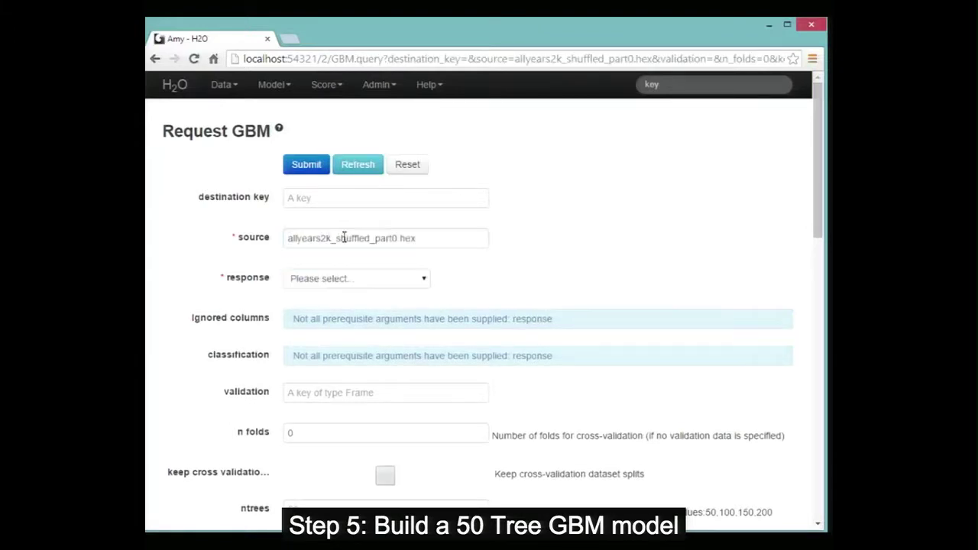
pyautogui.click(366, 286)
pyautogui.scroll(-5, 349, 382)
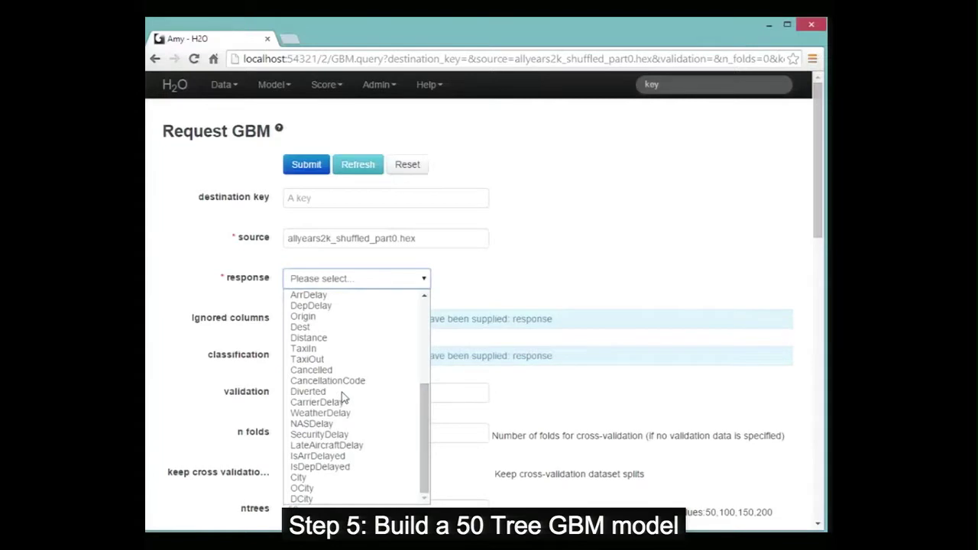
pyautogui.click(327, 466)
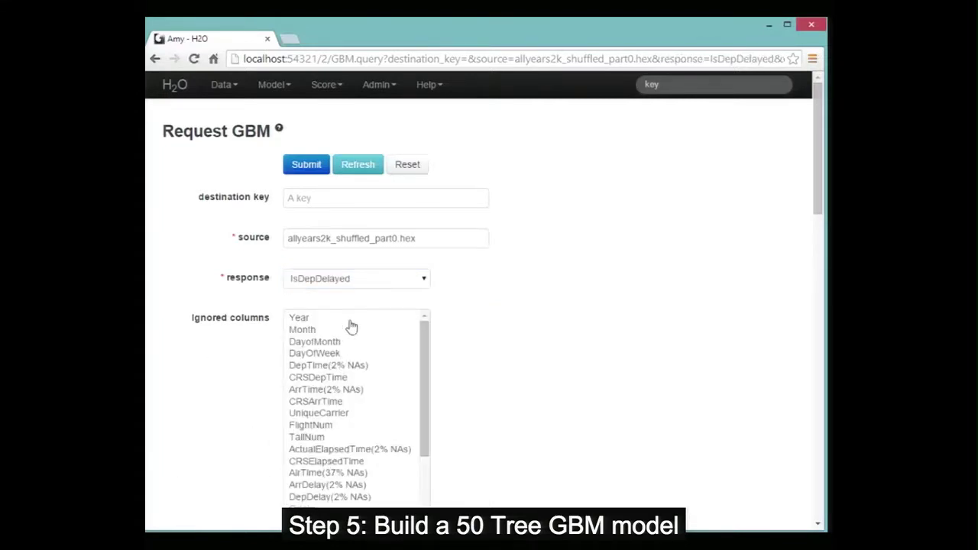
# Step: Ignore all columns except Year, Month, DayofMonth, DayOfWeek, UniqueCarrier, Origin, Dest and Distance in the GBM request
pyautogui.scroll(-4, 612, 367)
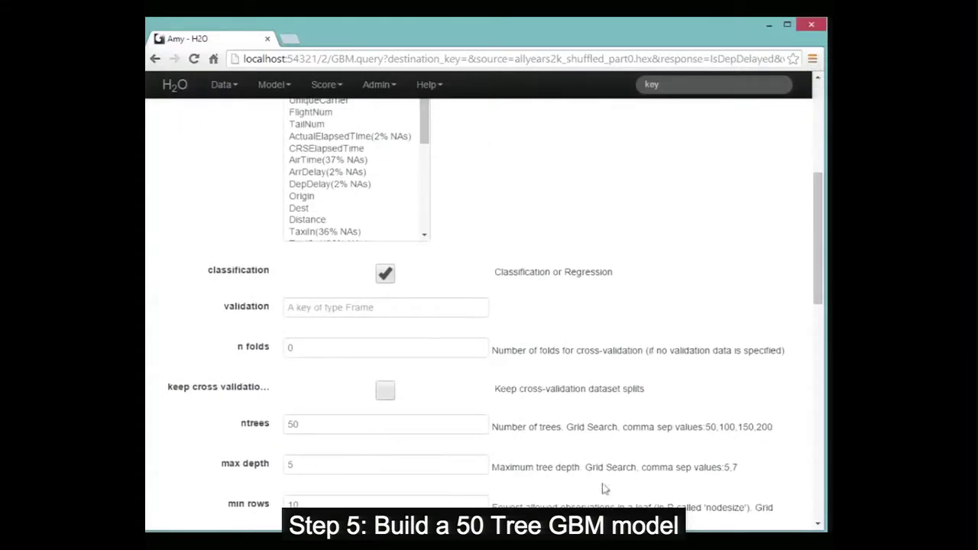
pyautogui.scroll(2, 588, 232)
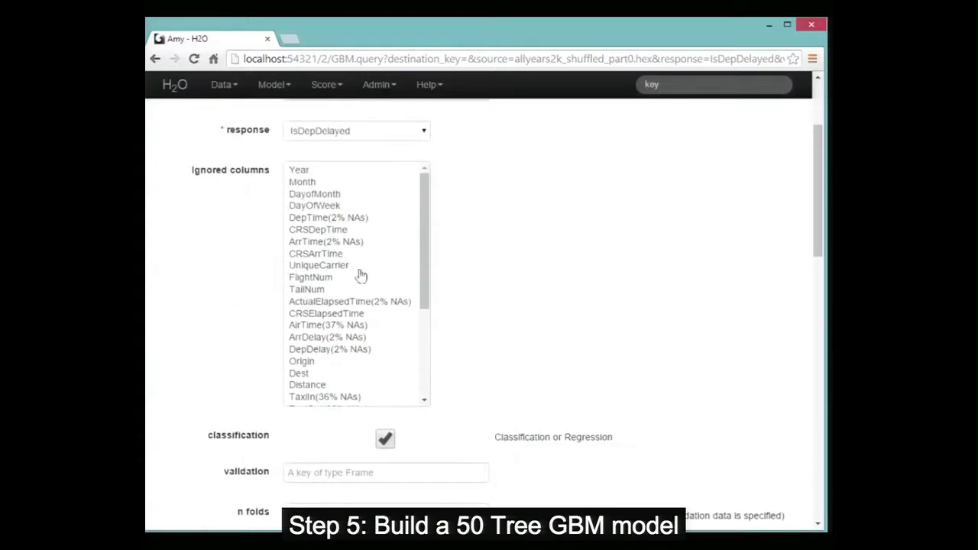
pyautogui.click(341, 258)
pyautogui.hotkey('ctrl', 'a')
pyautogui.scroll(5, 340, 263)
pyautogui.keyDown('ctrl'); pyautogui.click(320, 220); pyautogui.keyUp('ctrl')
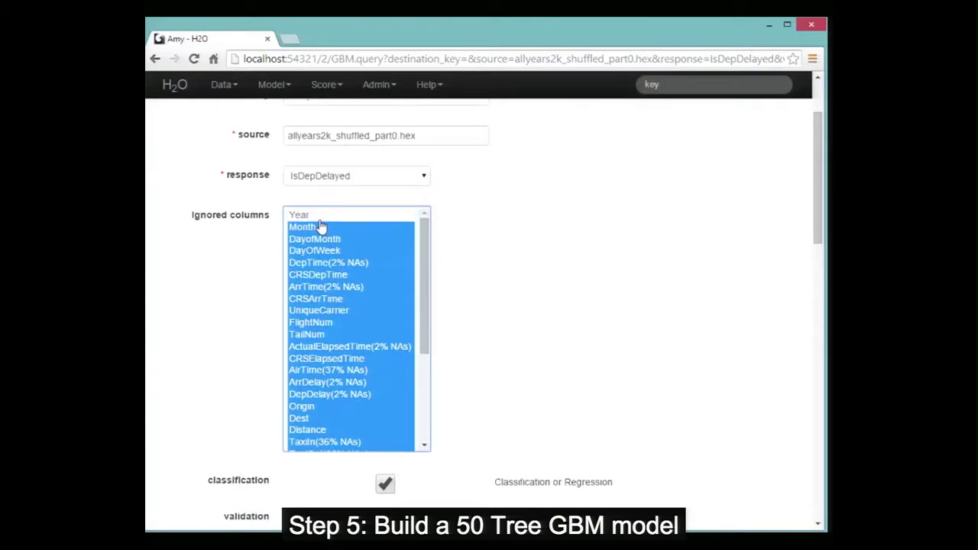
pyautogui.keyDown('ctrl'); pyautogui.click(320, 227); pyautogui.keyUp('ctrl')
pyautogui.keyDown('ctrl'); pyautogui.click(321, 239); pyautogui.keyUp('ctrl')
pyautogui.keyDown('ctrl'); pyautogui.click(323, 251); pyautogui.keyUp('ctrl')
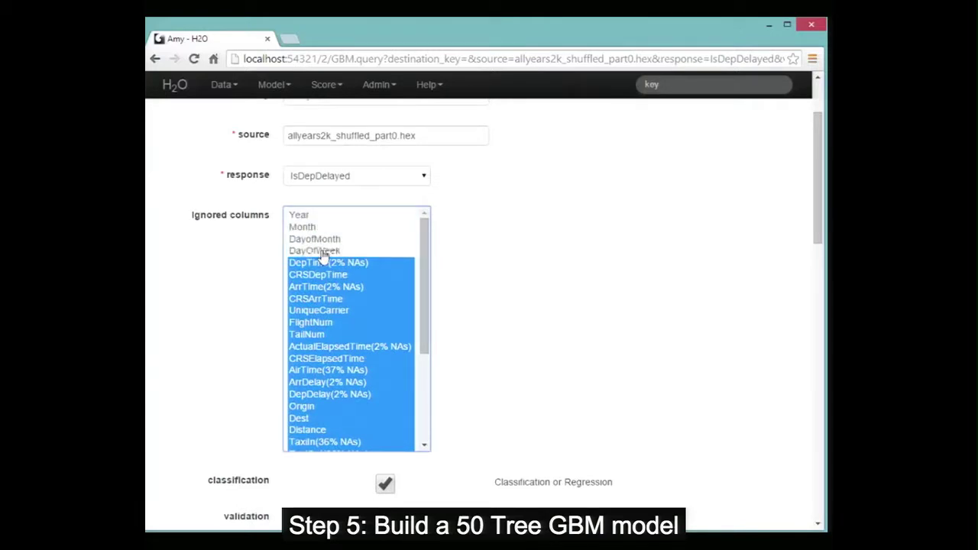
pyautogui.keyDown('ctrl'); pyautogui.click(317, 311); pyautogui.keyUp('ctrl')
pyautogui.keyDown('ctrl'); pyautogui.click(311, 407); pyautogui.keyUp('ctrl')
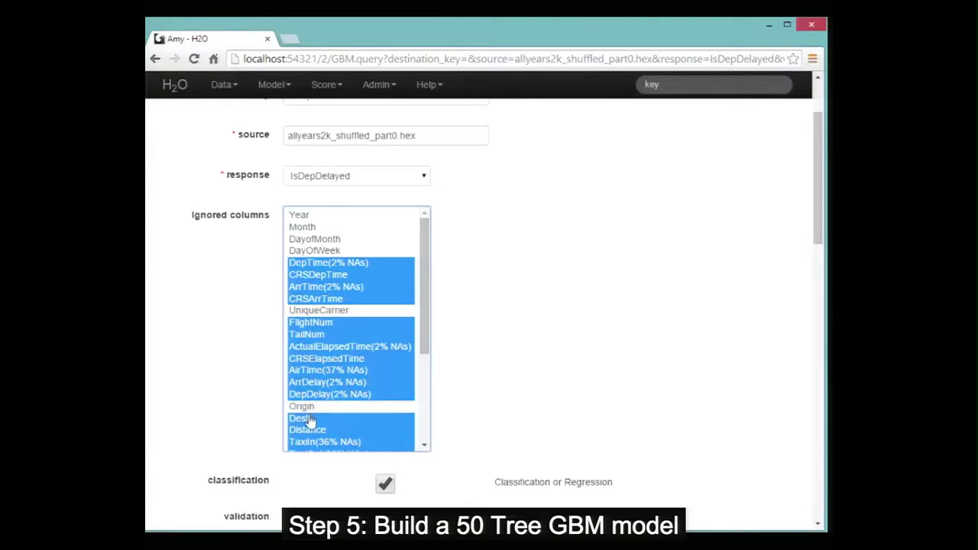
pyautogui.keyDown('ctrl'); pyautogui.click(307, 419); pyautogui.keyUp('ctrl')
pyautogui.keyDown('ctrl'); pyautogui.click(309, 433); pyautogui.keyUp('ctrl')
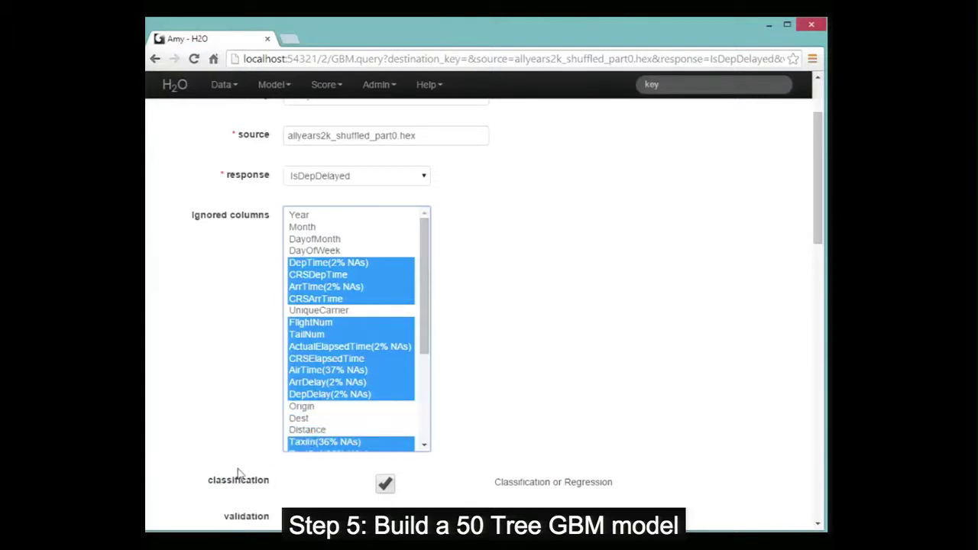
# Step: Build the 50-tree GBM model and examine its mean squared error by tree, AUC and variable importance
pyautogui.scroll(-5, 238, 470)
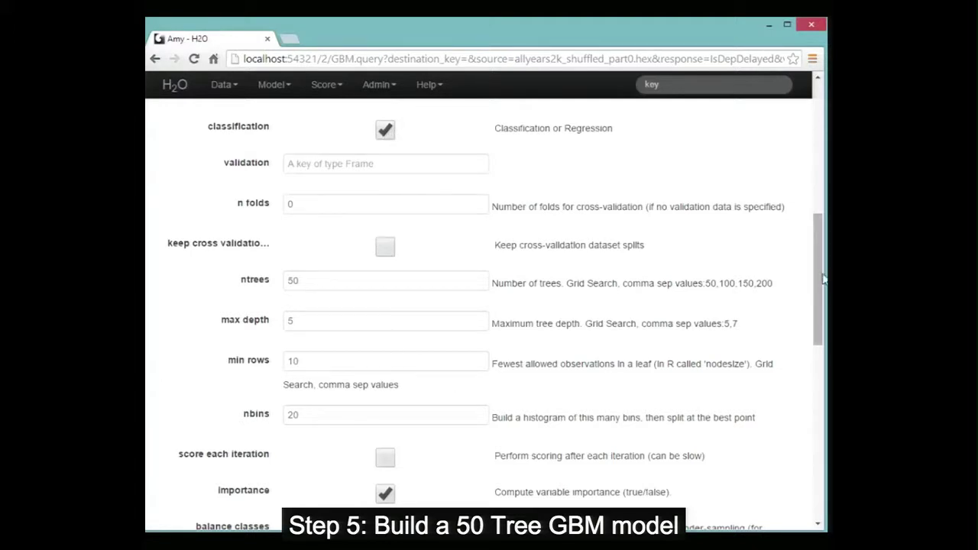
pyautogui.moveTo(817, 282); pyautogui.dragTo(817, 390)
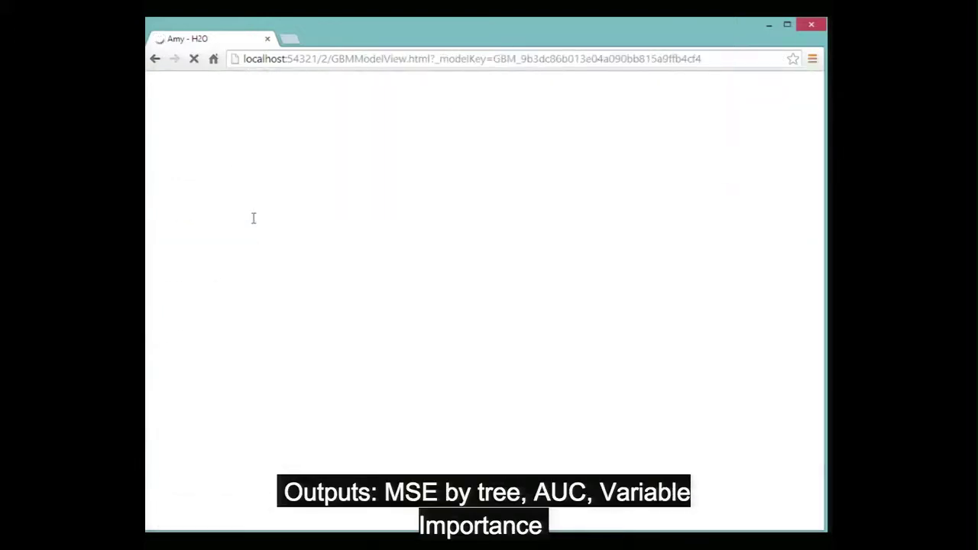
pyautogui.scroll(-1, 253, 219)
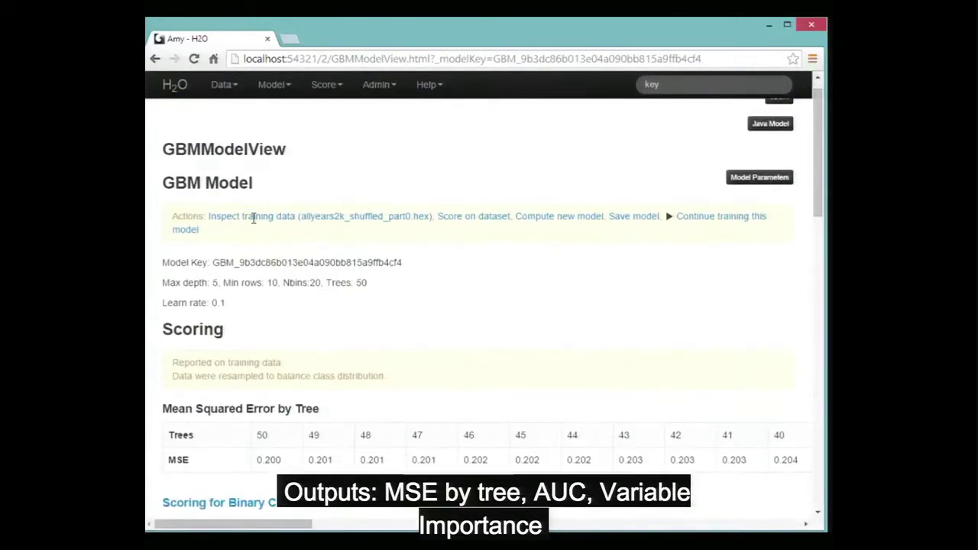
pyautogui.scroll(-3, 253, 219)
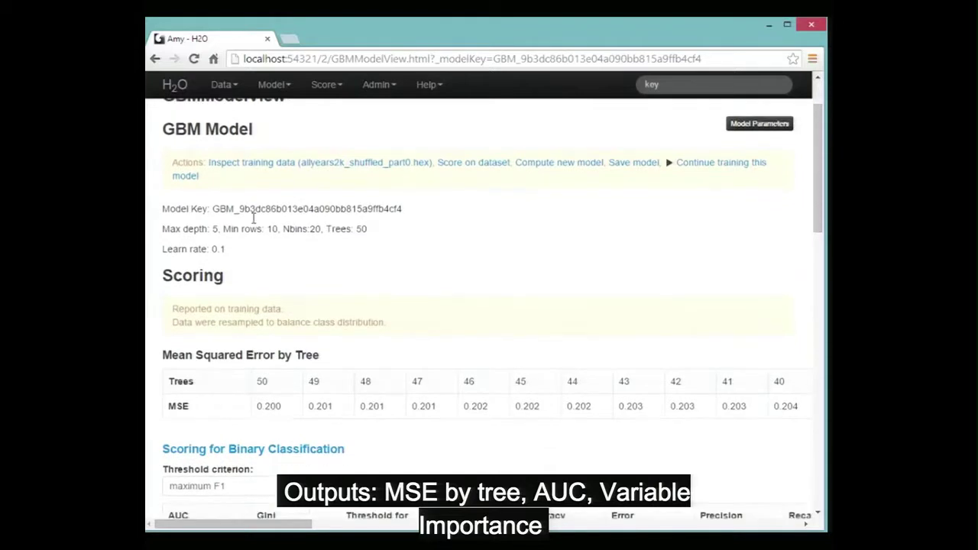
pyautogui.scroll(-2, 253, 219)
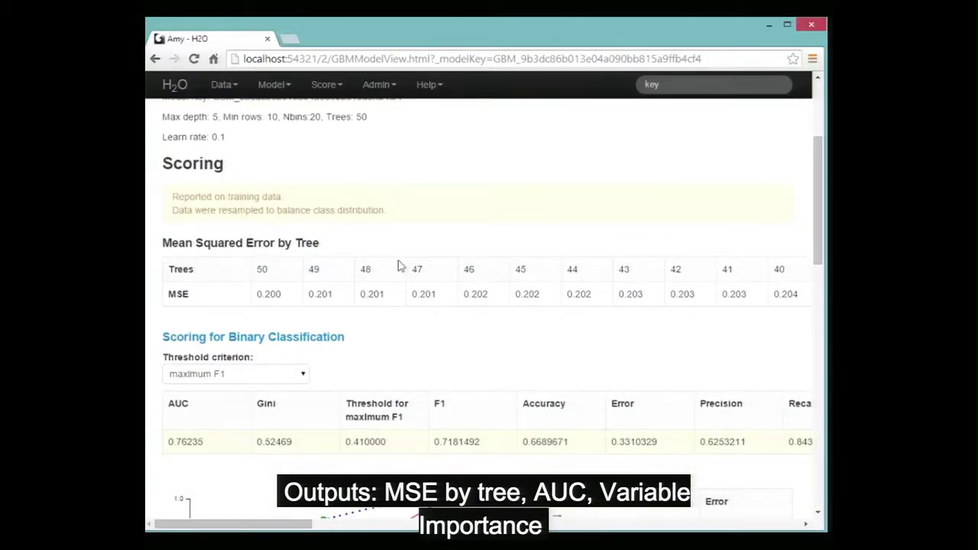
pyautogui.moveTo(817, 243); pyautogui.dragTo(790, 428)
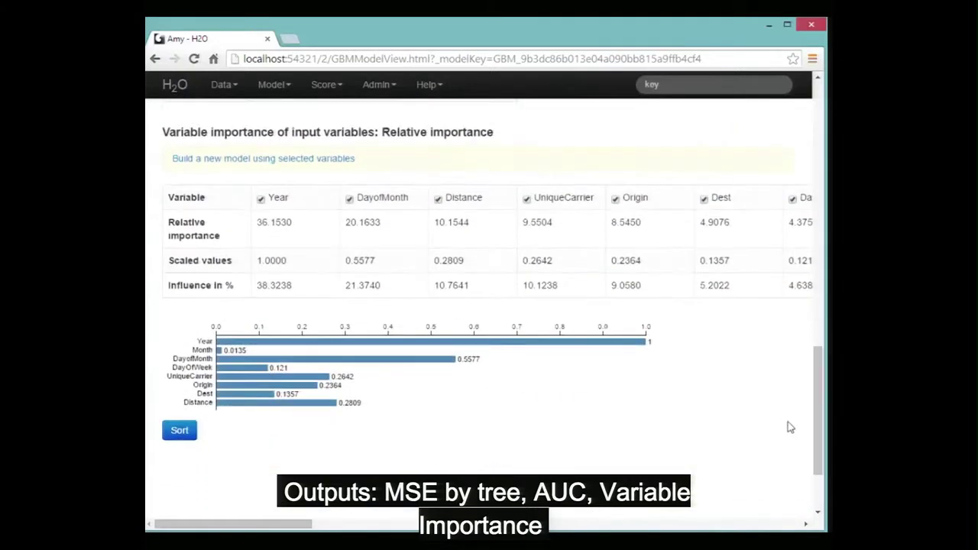
# Step: Sort the bars of the variable importance chart and pause the tutorial video there
pyautogui.press('space')
pyautogui.click(182, 432)
pyautogui.click(182, 433)
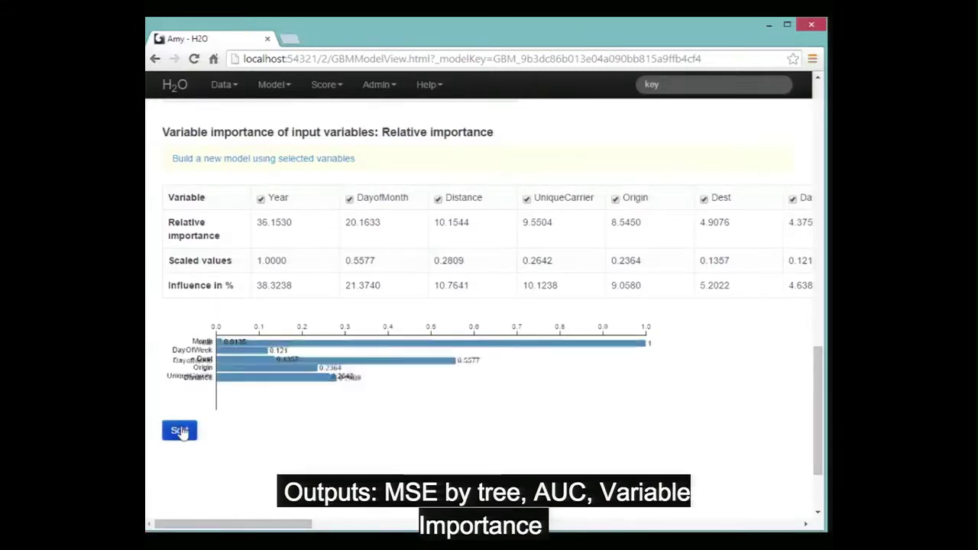
pyautogui.press('space')
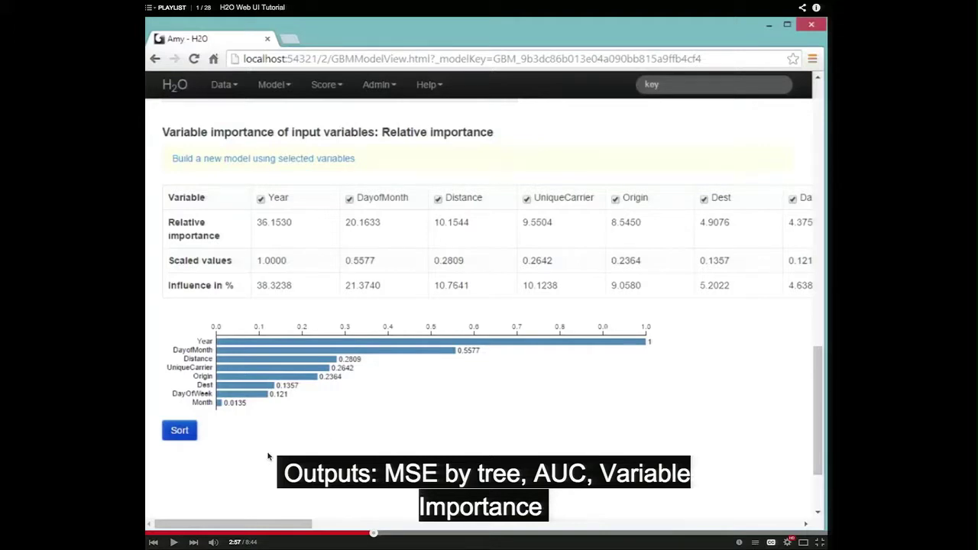
# Step: Resume the video and build a simpler GBM model with 5 trees and 5-fold cross-validation
pyautogui.press('space')
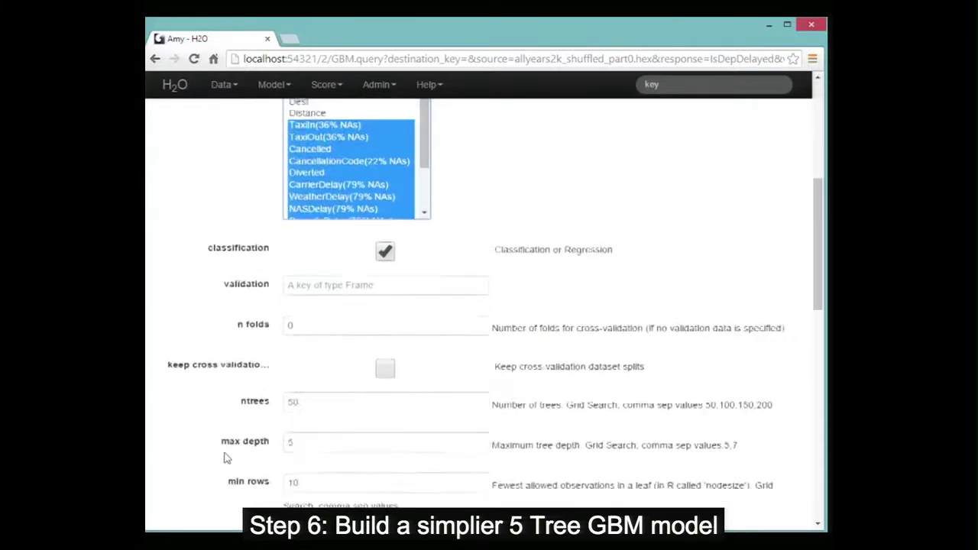
pyautogui.doubleClick(303, 172)
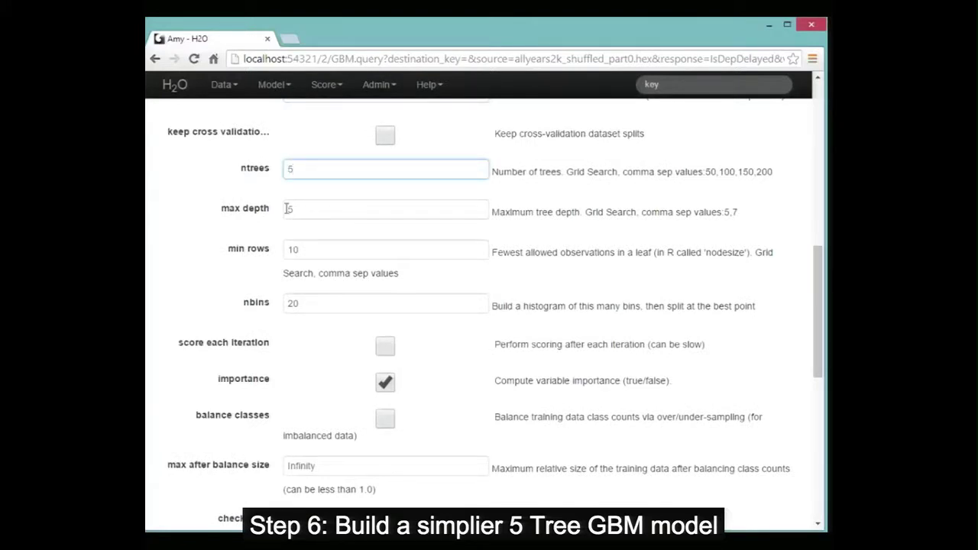
pyautogui.scroll(-4, 258, 302)
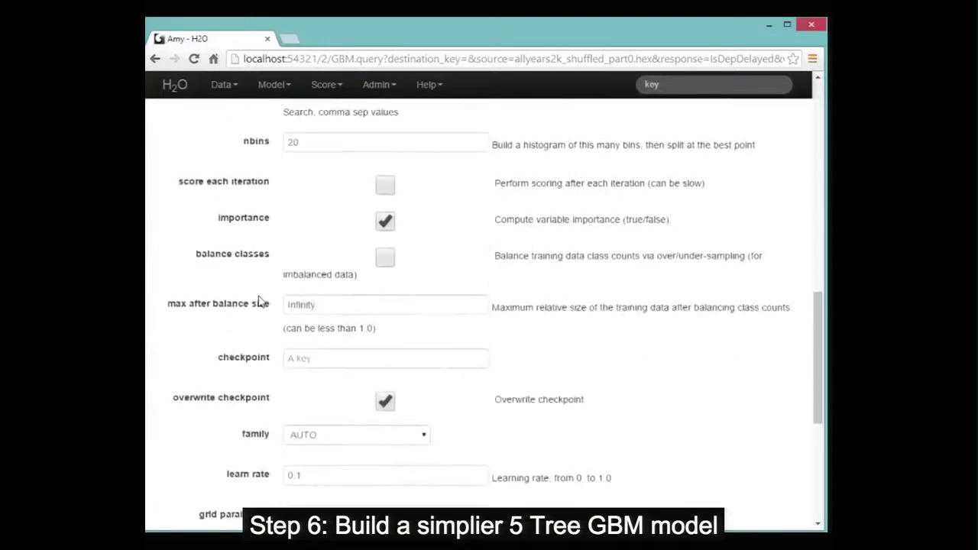
pyautogui.click(307, 467)
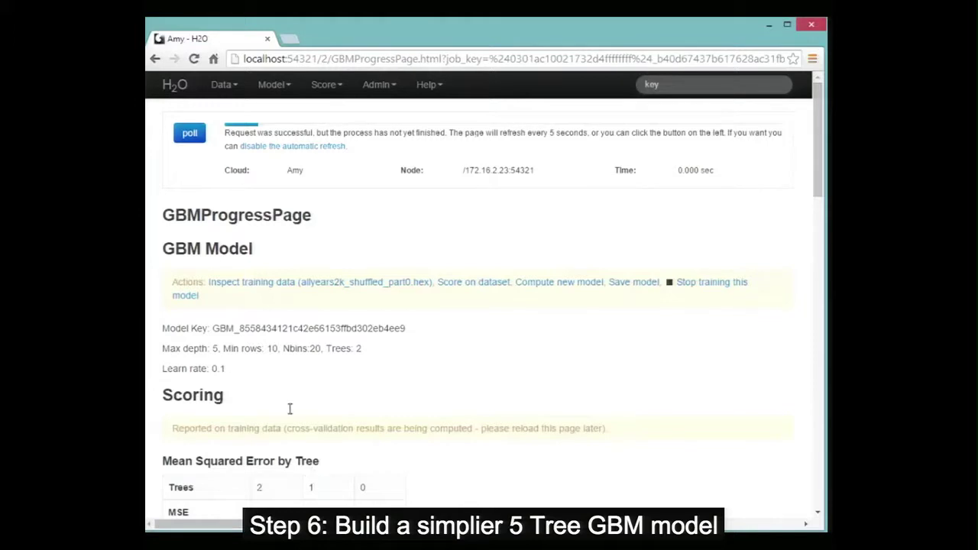
pyautogui.click(191, 136)
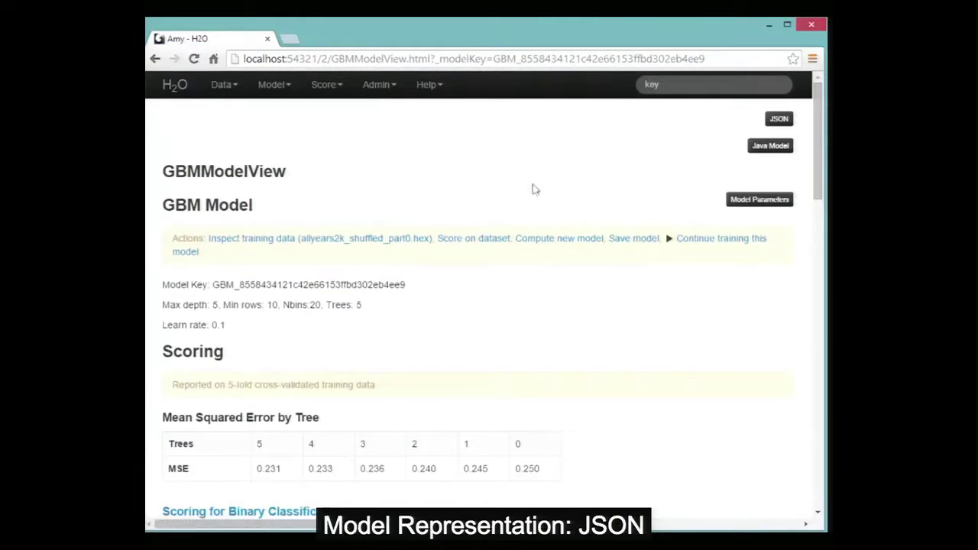
# Step: Examine the JSON representation of the 5-tree GBM model and close it again
pyautogui.click(784, 122)
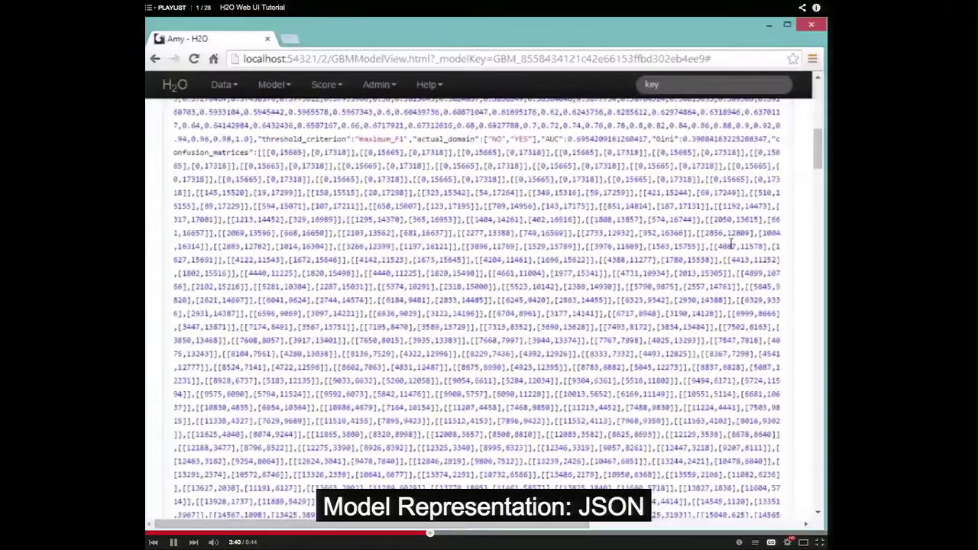
pyautogui.scroll(-15, 681, 384)
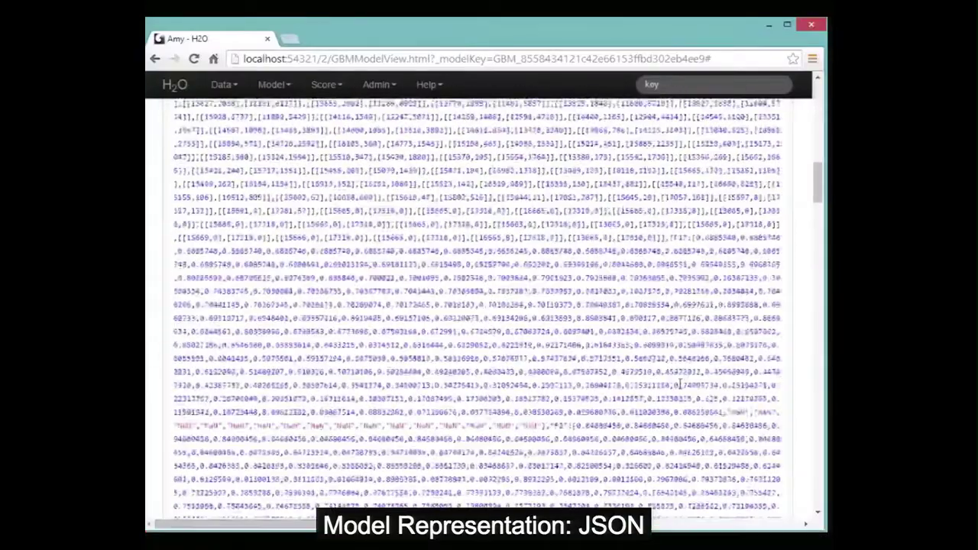
pyautogui.scroll(-3, 680, 385)
pyautogui.scroll(20, 680, 385)
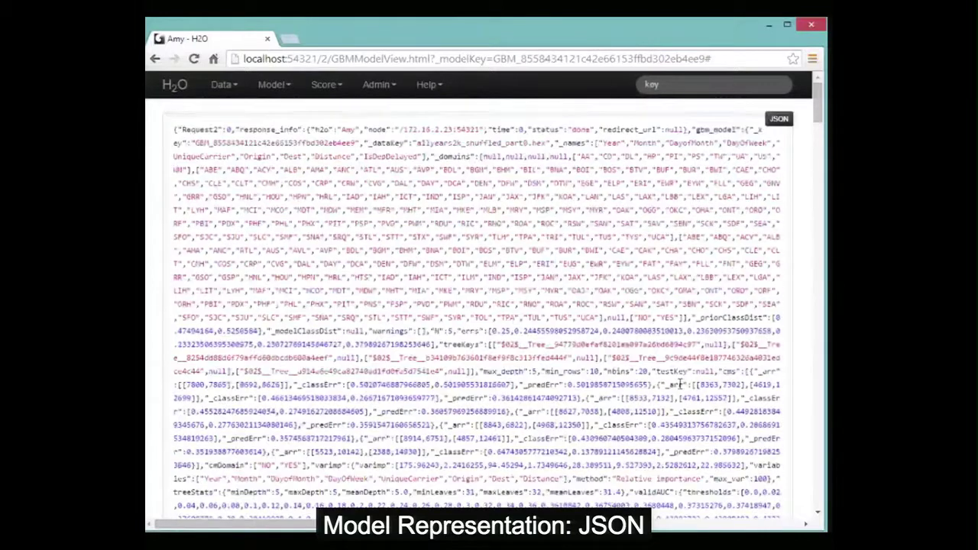
pyautogui.click(780, 121)
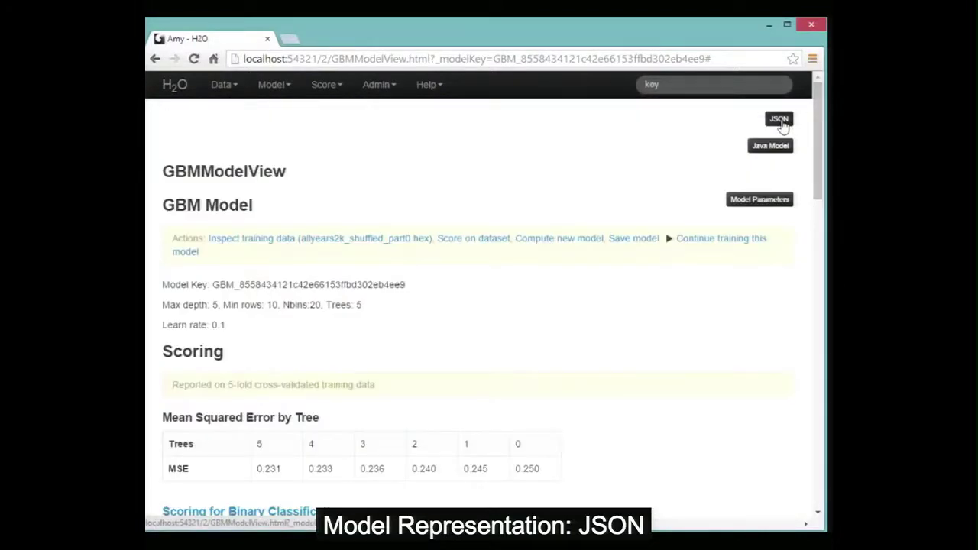
pyautogui.click(781, 122)
pyautogui.click(780, 121)
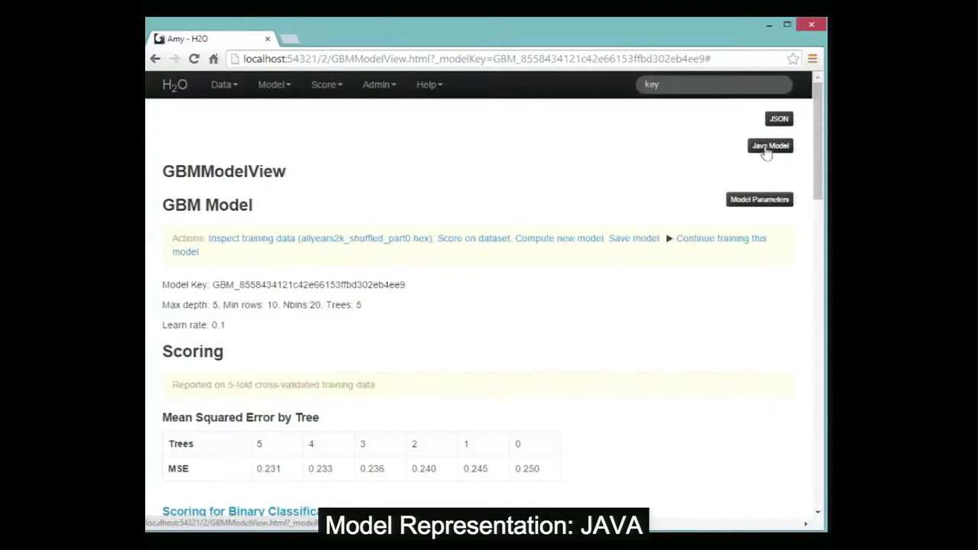
# Step: Open the Java representation of the 5-tree GBM model, examine its code down to the Tree_0_class_0 prediction logic, and pause the video there
pyautogui.click(769, 147)
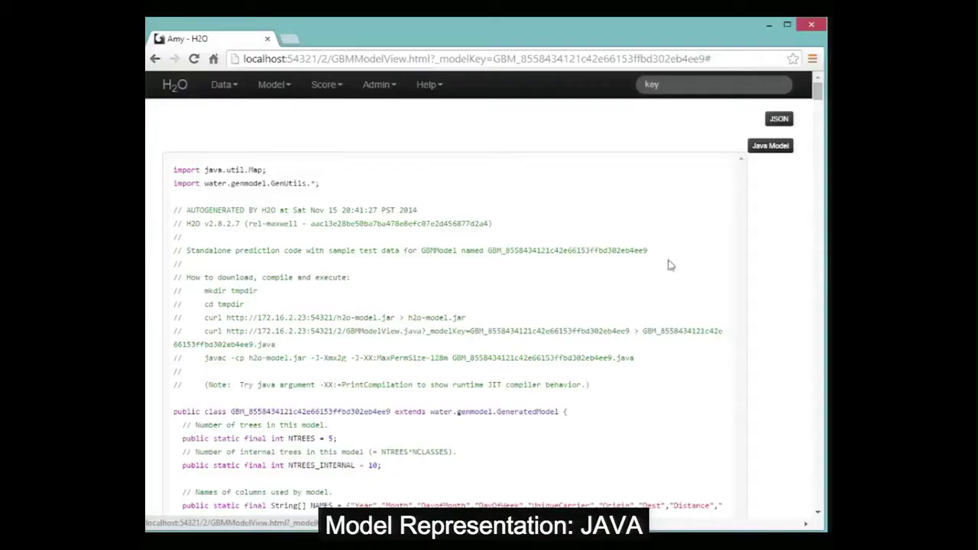
pyautogui.scroll(-3, 659, 306)
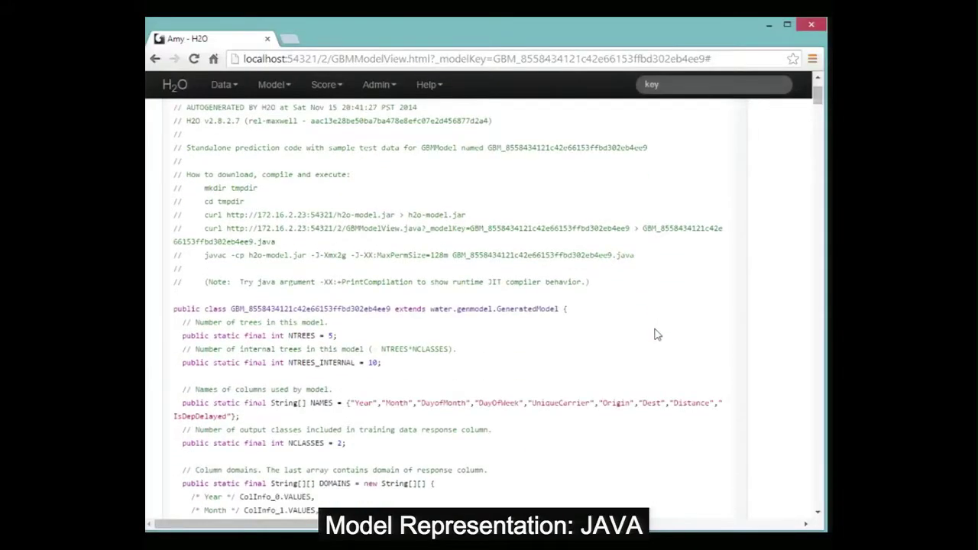
pyautogui.scroll(-5, 657, 334)
pyautogui.scroll(-4, 658, 334)
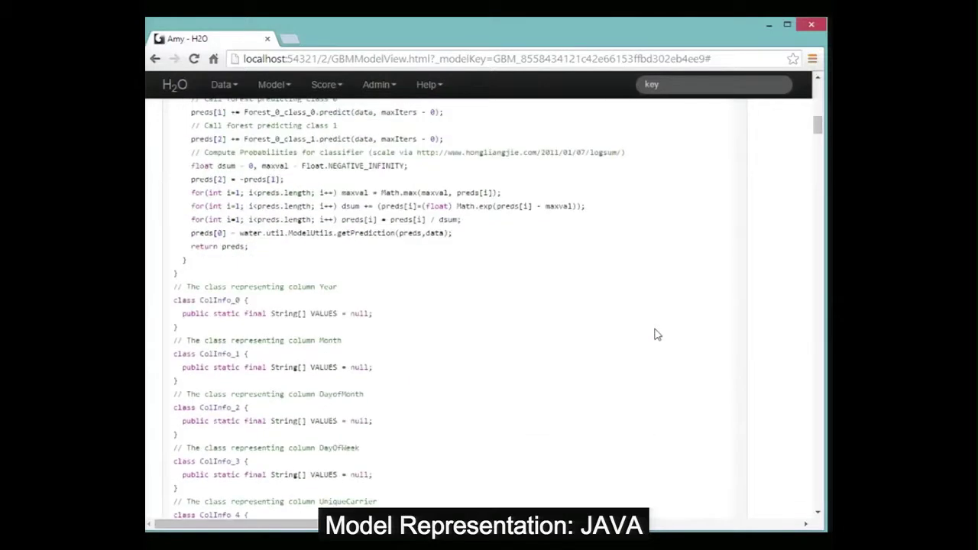
pyautogui.scroll(1, 657, 334)
pyautogui.scroll(-4, 658, 334)
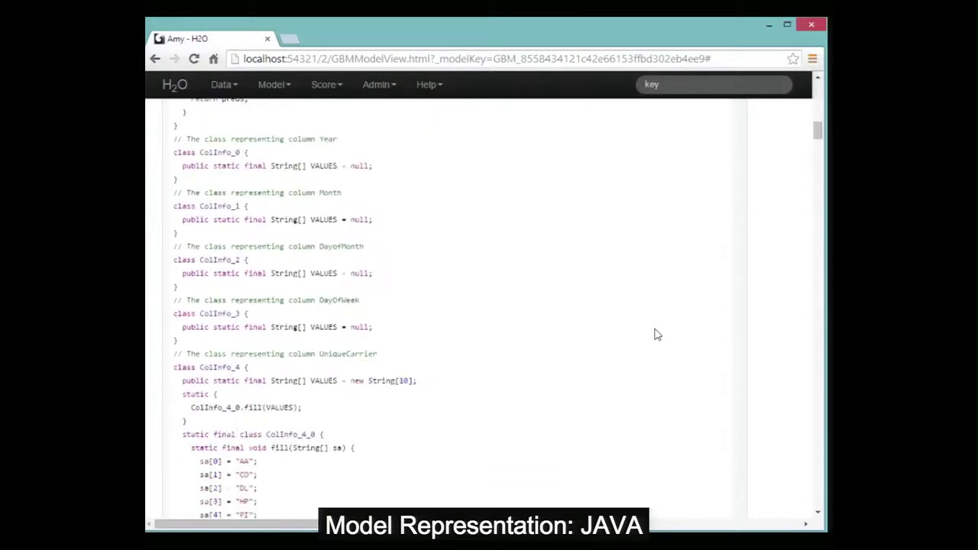
pyautogui.scroll(-4, 657, 334)
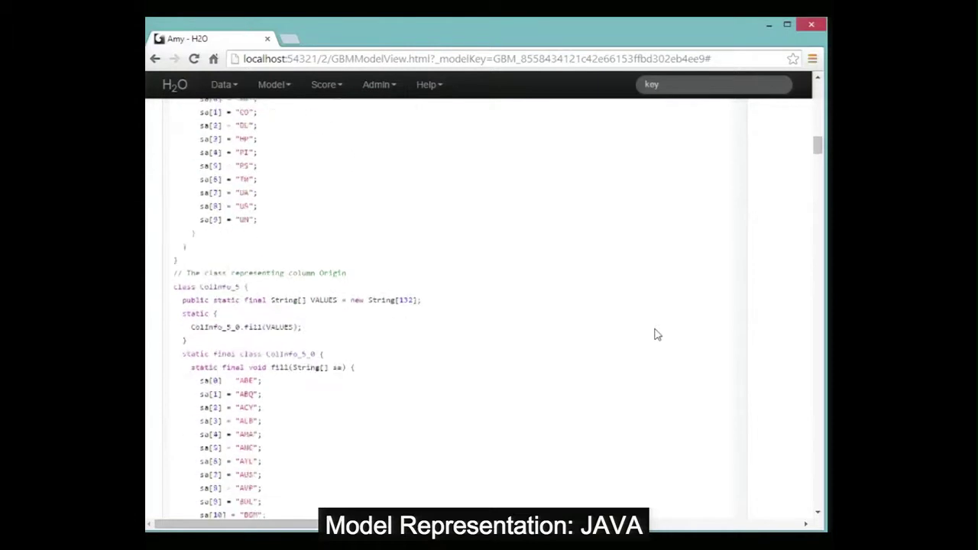
pyautogui.scroll(-5, 657, 334)
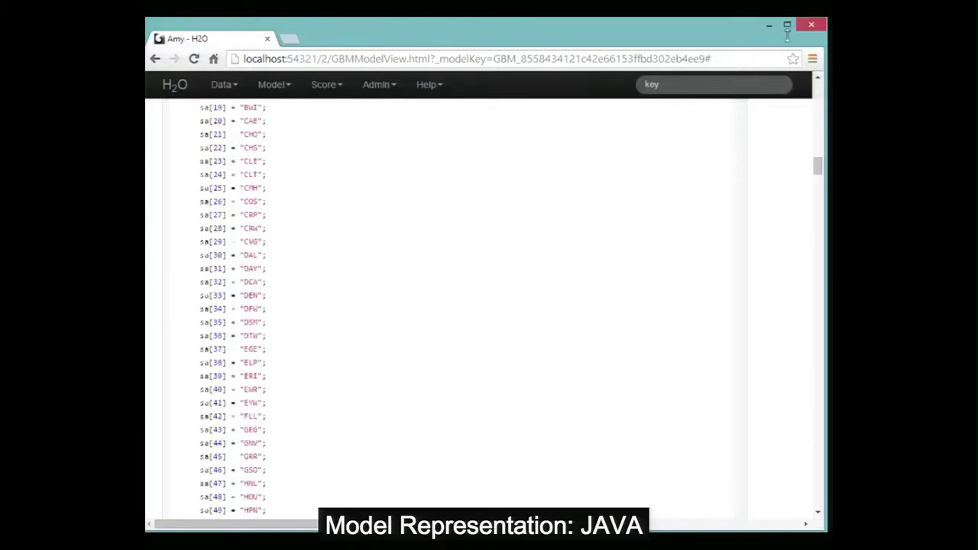
pyautogui.moveTo(818, 165); pyautogui.dragTo(822, 318)
pyautogui.press('space')
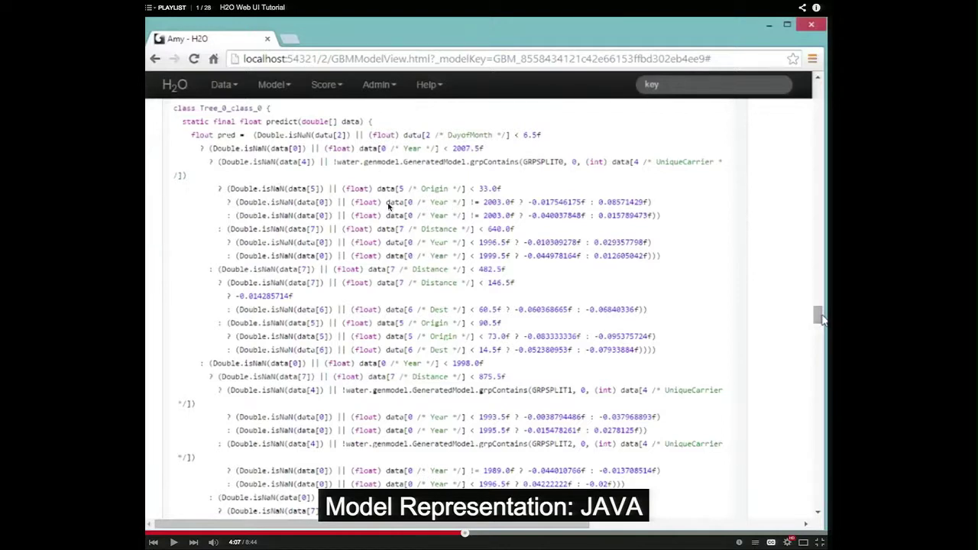
# Step: Resume the video and set up a Deep Learning request with source allyears2k_shuffled_part0.hex and response IsDepDelayed
pyautogui.press('space')
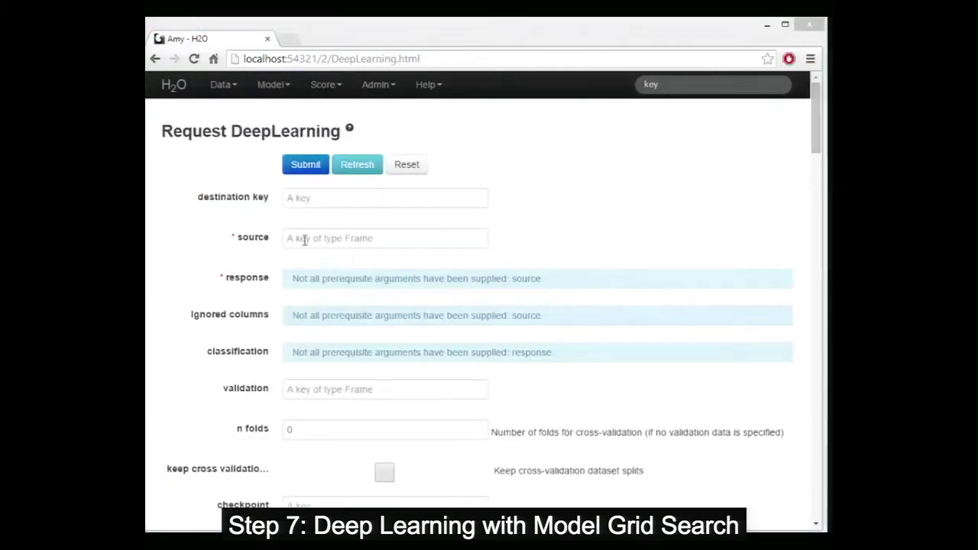
pyautogui.press('space')
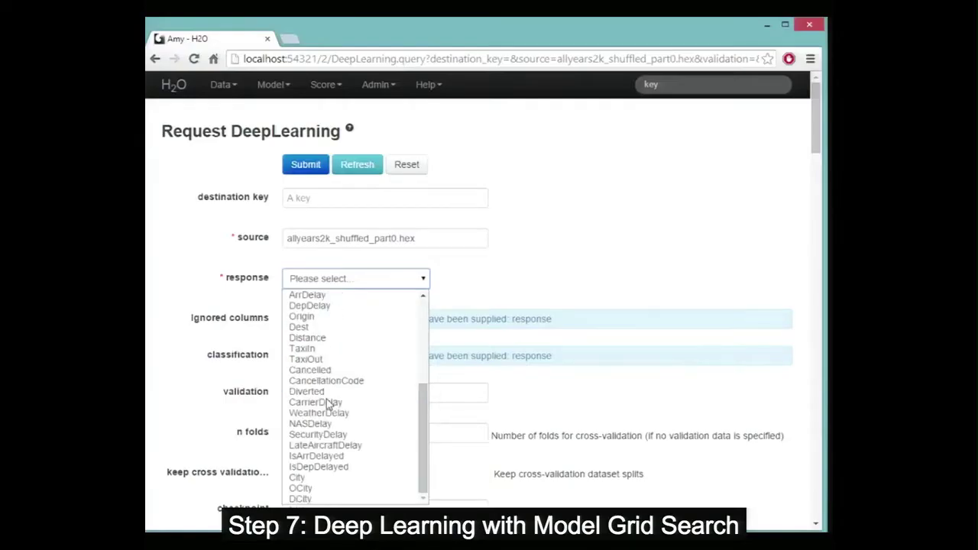
pyautogui.click(320, 466)
# Step: Ignore all columns except Year, Month, DayofMonth, DayOfWeek, UniqueCarrier, Origin, Dest and Distance in the Deep Learning request
pyautogui.click(362, 341)
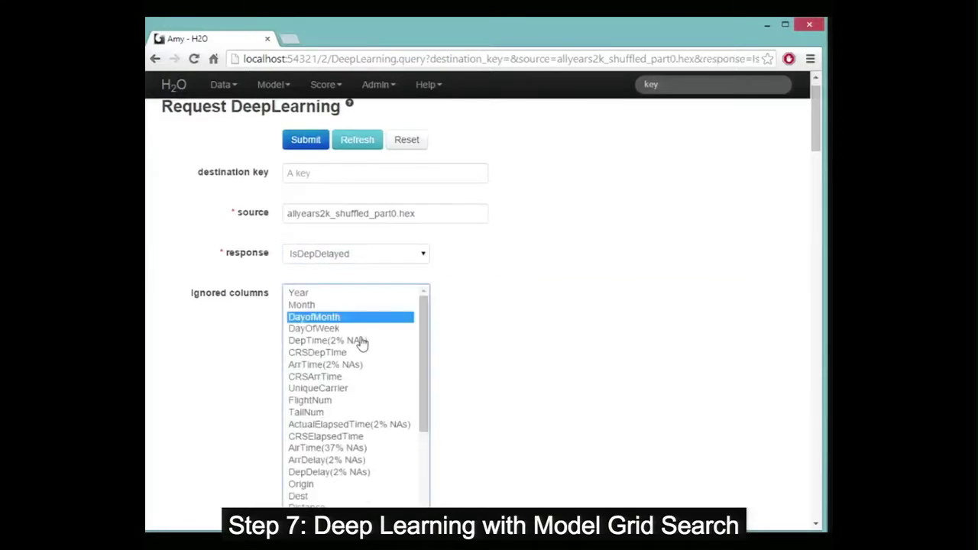
pyautogui.hotkey('ctrl', 'a')
pyautogui.scroll(5, 361, 345)
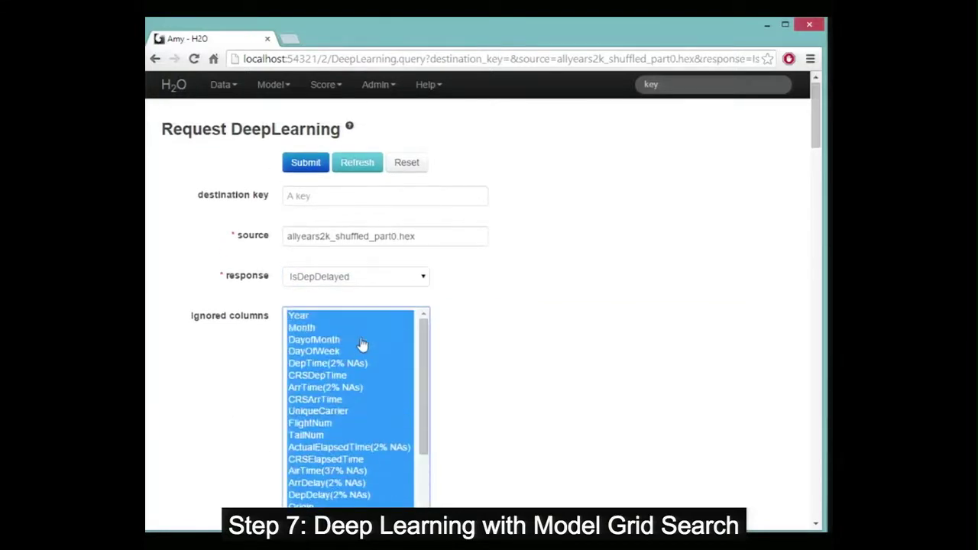
pyautogui.keyDown('ctrl'); pyautogui.click(298, 316); pyautogui.keyUp('ctrl')
pyautogui.keyDown('ctrl'); pyautogui.click(300, 328); pyautogui.keyUp('ctrl')
pyautogui.keyDown('ctrl'); pyautogui.click(300, 328); pyautogui.keyUp('ctrl')
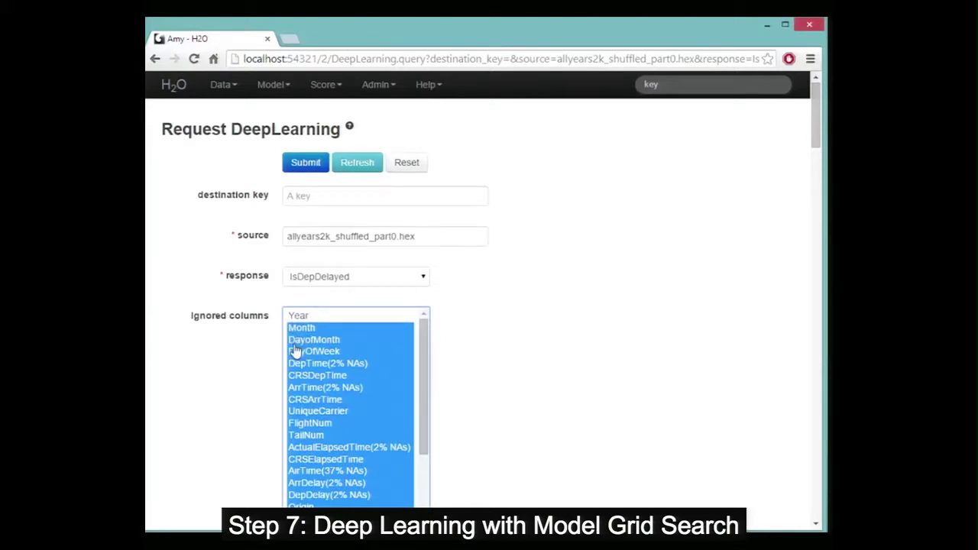
pyautogui.keyDown('ctrl'); pyautogui.click(297, 340); pyautogui.keyUp('ctrl')
pyautogui.keyDown('ctrl'); pyautogui.click(297, 353); pyautogui.keyUp('ctrl')
pyautogui.keyDown('ctrl'); pyautogui.click(302, 328); pyautogui.keyUp('ctrl')
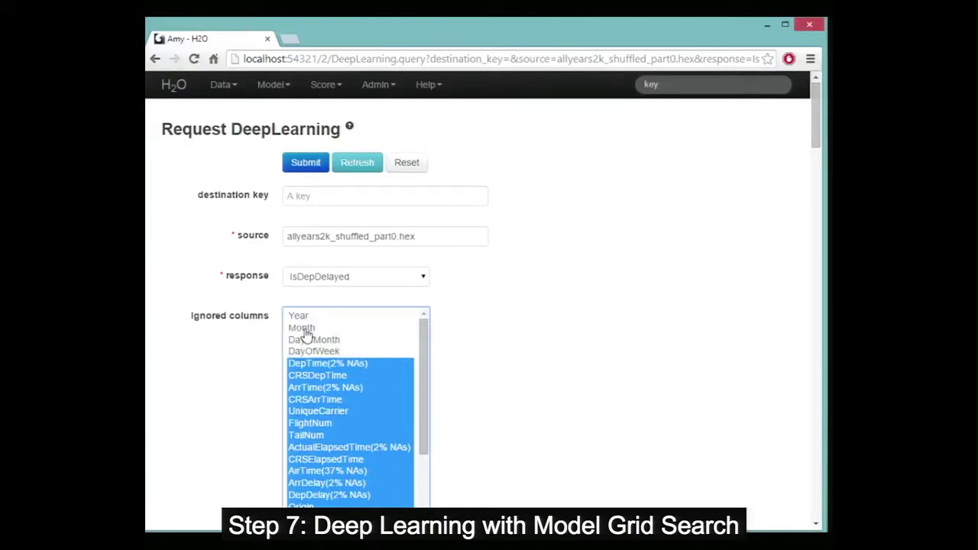
pyautogui.keyDown('ctrl'); pyautogui.click(321, 413); pyautogui.keyUp('ctrl')
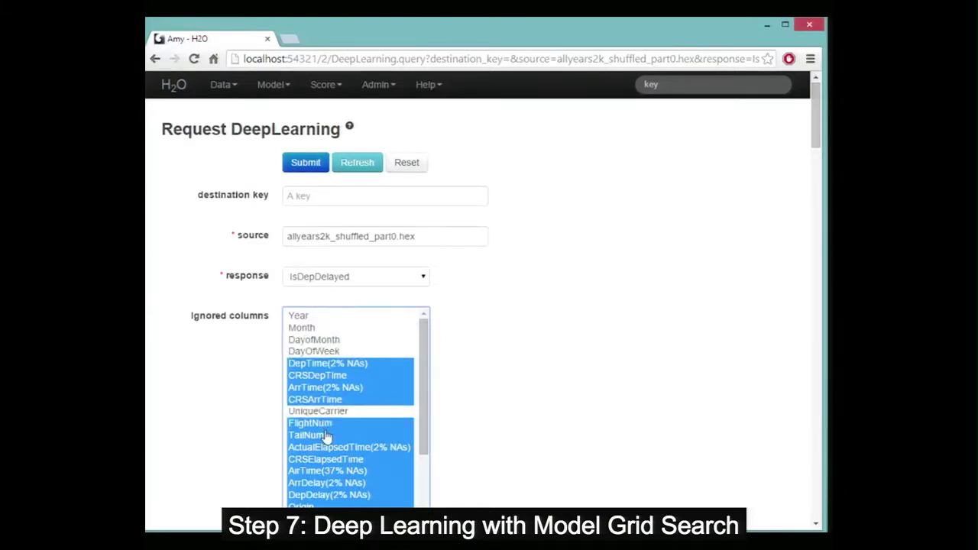
pyautogui.scroll(-6, 325, 429)
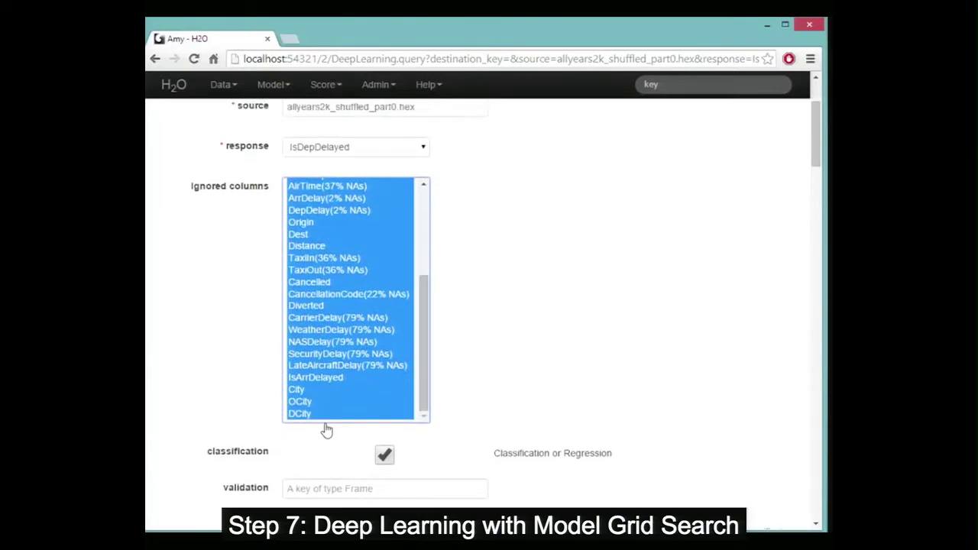
pyautogui.keyDown('ctrl'); pyautogui.click(302, 222); pyautogui.keyUp('ctrl')
pyautogui.keyDown('ctrl'); pyautogui.click(302, 237); pyautogui.keyUp('ctrl')
pyautogui.keyDown('ctrl'); pyautogui.click(300, 247); pyautogui.keyUp('ctrl')
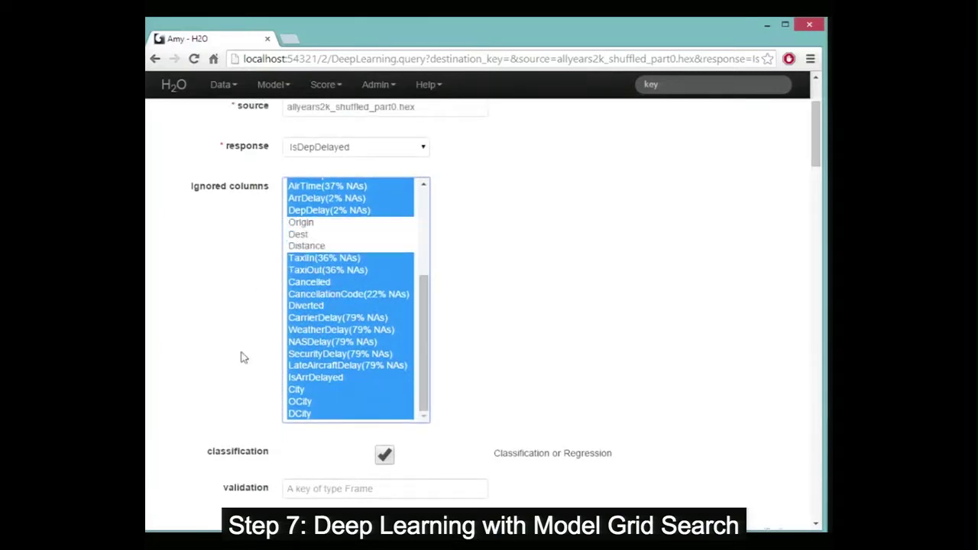
# Step: Set the hidden layer sizes to the grid search values (10,10), (20,20,20)
pyautogui.scroll(-4, 240, 357)
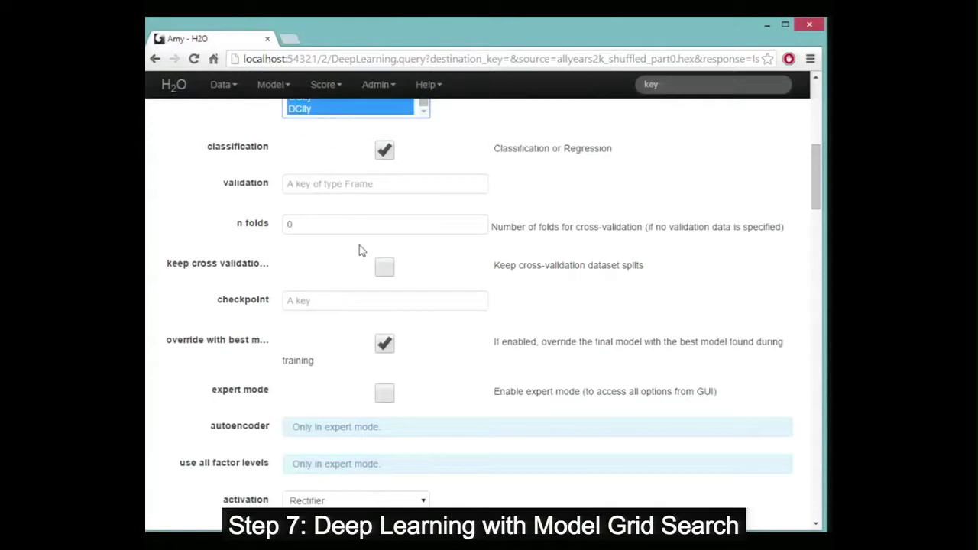
pyautogui.scroll(-2, 362, 251)
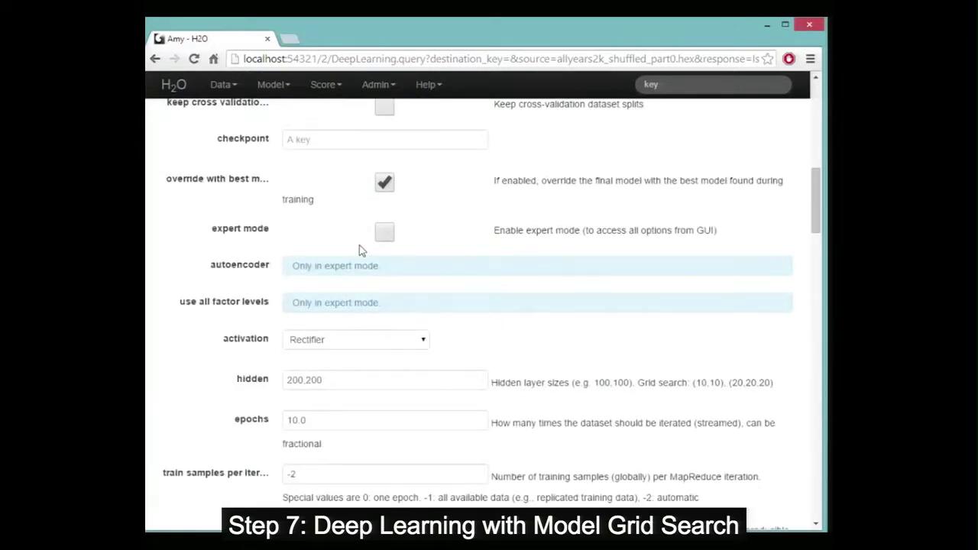
pyautogui.scroll(-2, 359, 251)
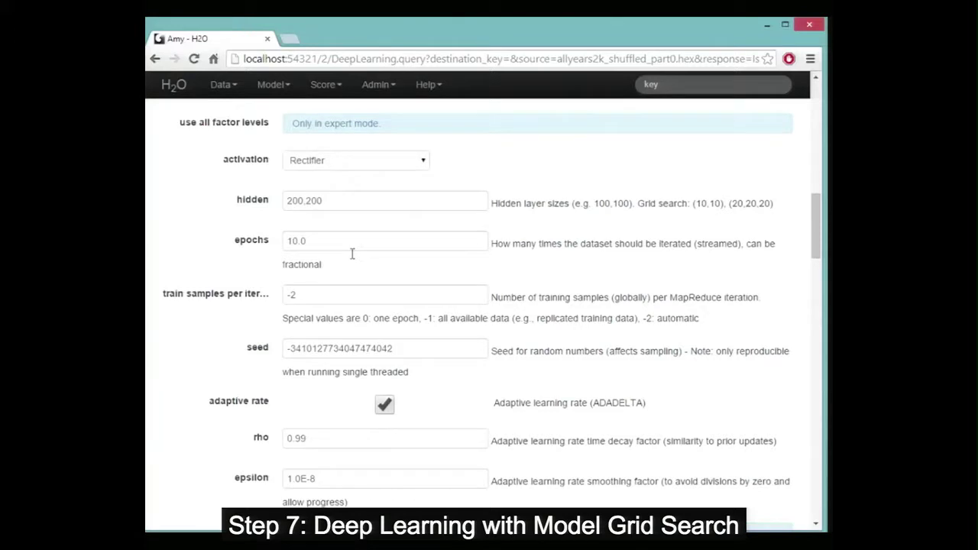
pyautogui.doubleClick(343, 200)
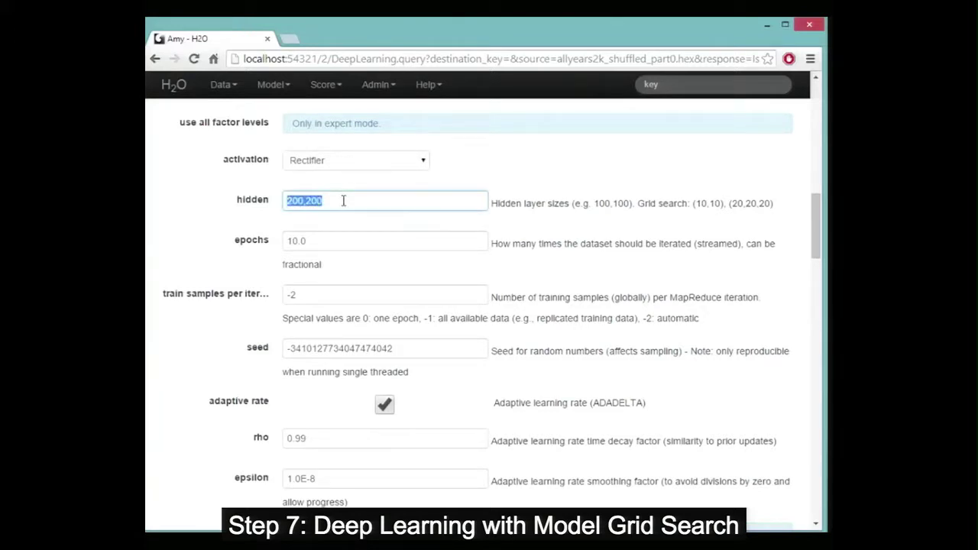
pyautogui.write('(')
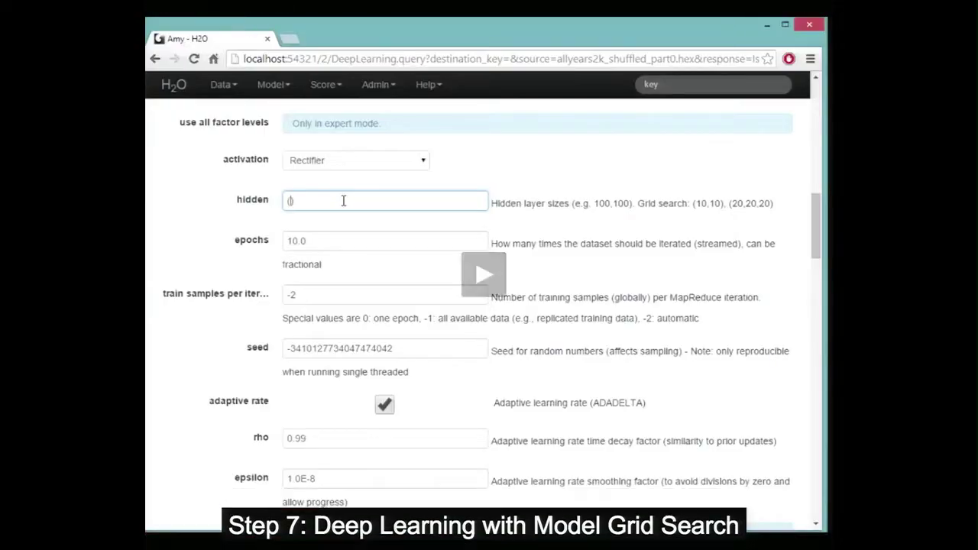
pyautogui.write('10')
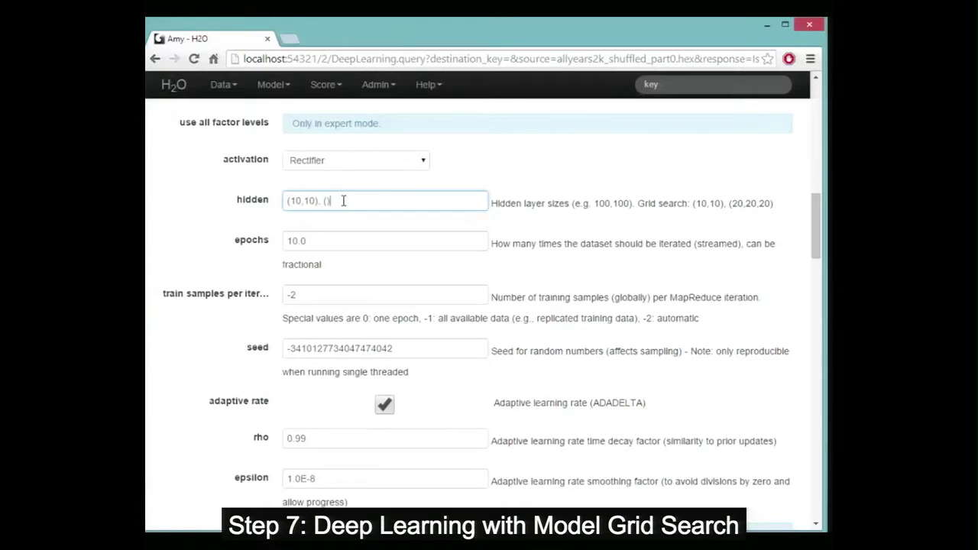
pyautogui.write(',10), (20,20,20')
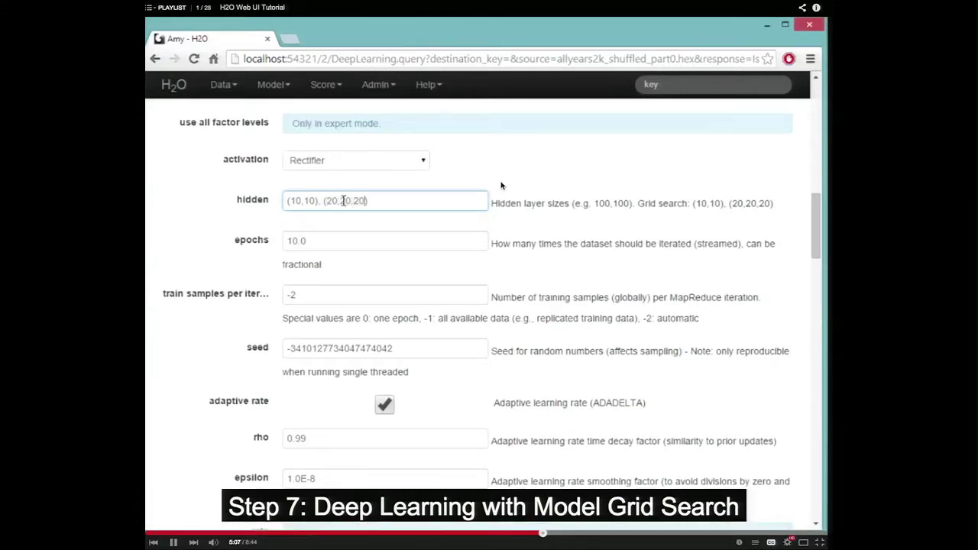
# Step: Submit the Deep Learning grid search and pause the video at the model keys, prediction errors and F1 scores of its results
pyautogui.scroll(-15, 501, 186)
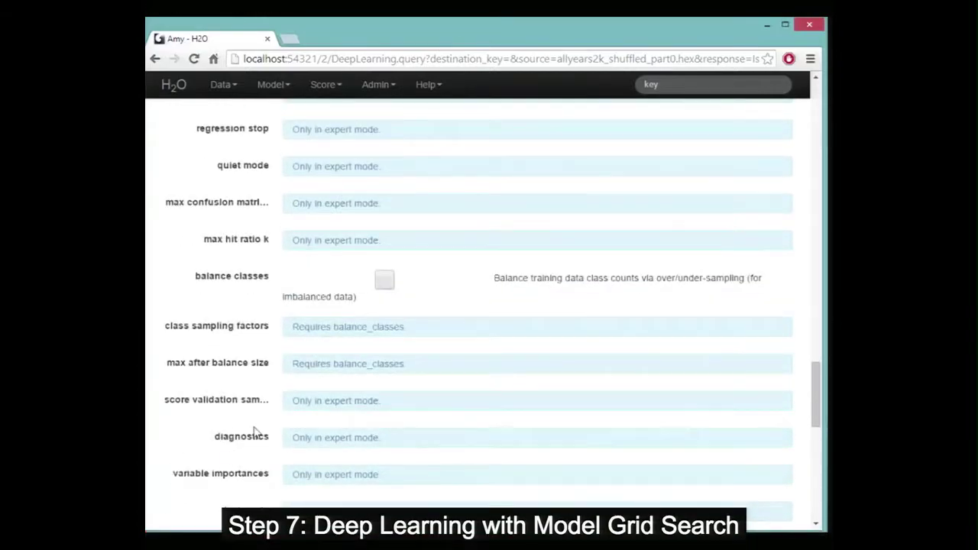
pyautogui.scroll(-10, 254, 431)
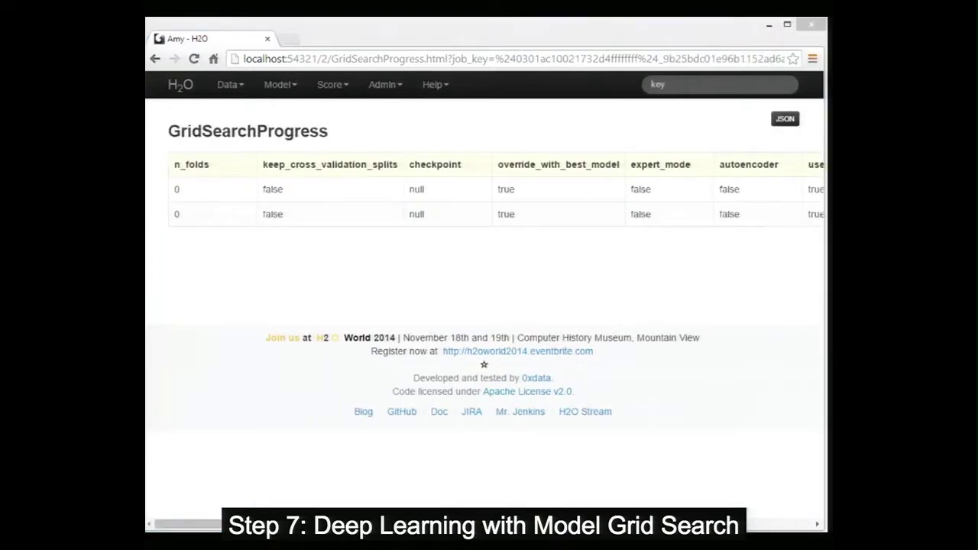
pyautogui.press('space')
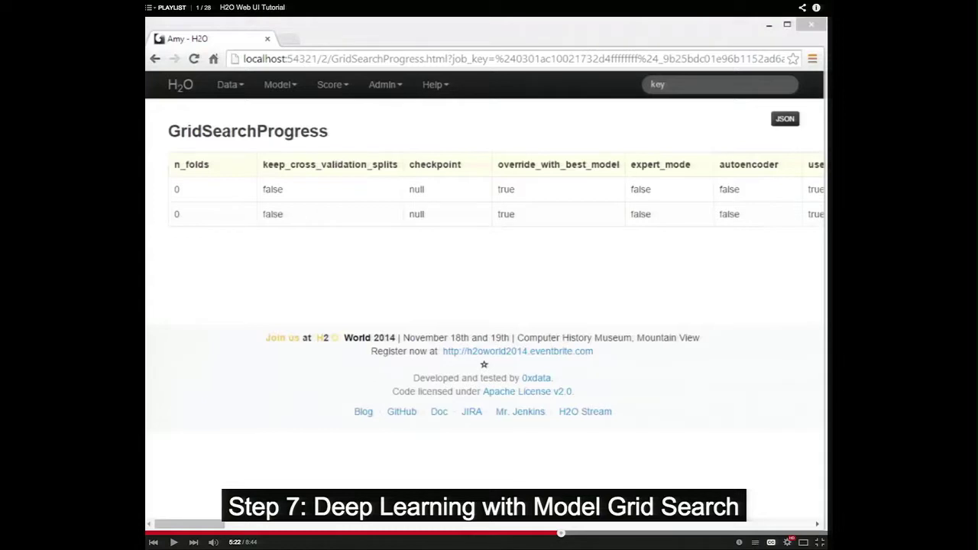
pyautogui.press('space')
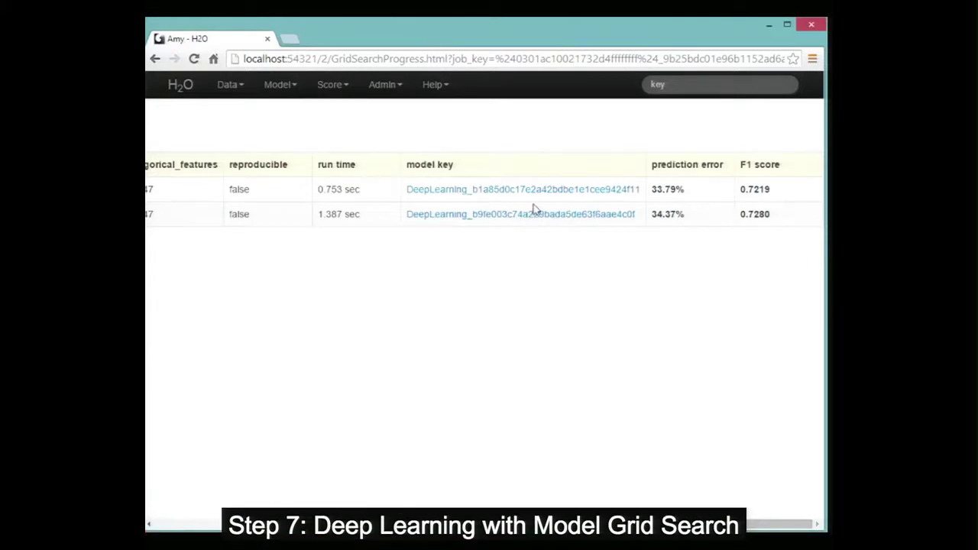
pyautogui.press('space')
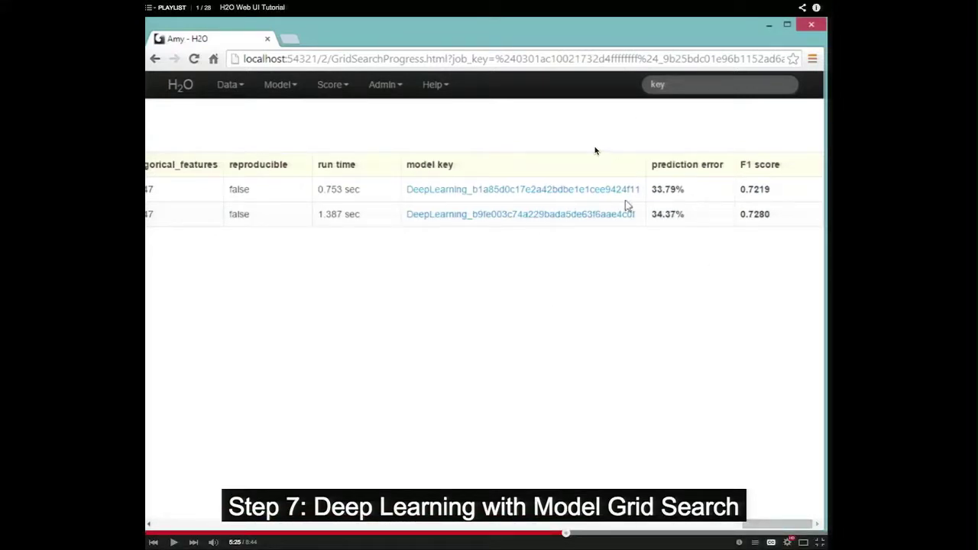
# Step: Resume the video, view the first grid search model and open the Multi-model Scoring (Beta) engine
pyautogui.click(535, 253)
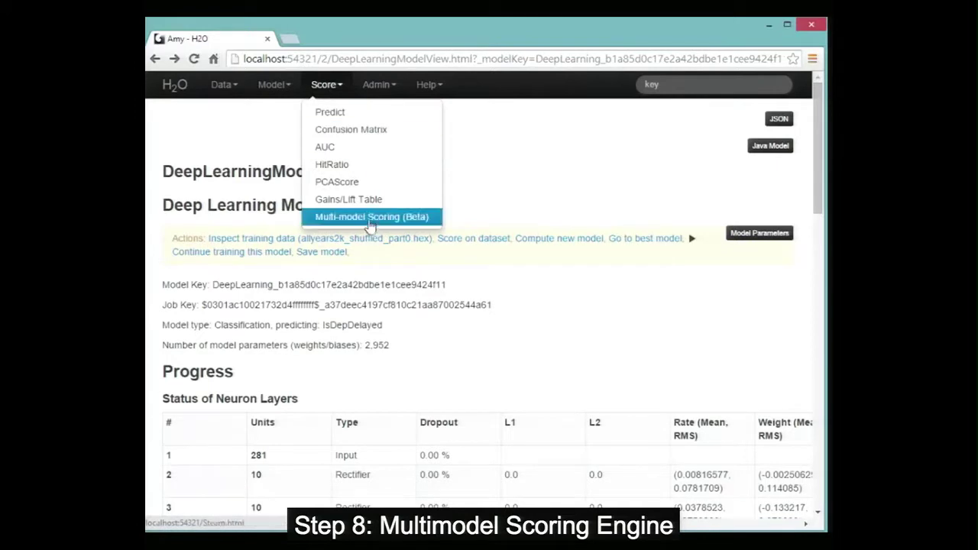
pyautogui.press('space')
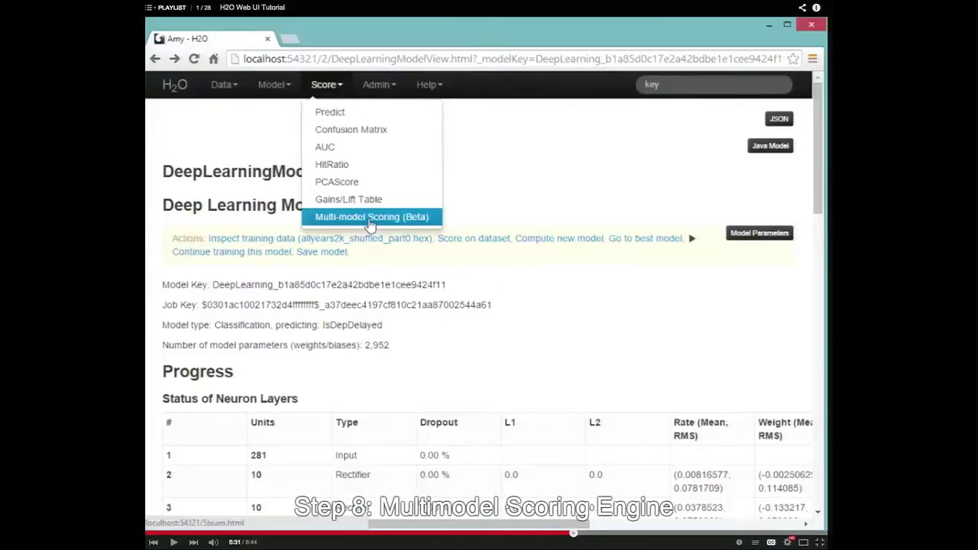
pyautogui.click(371, 217)
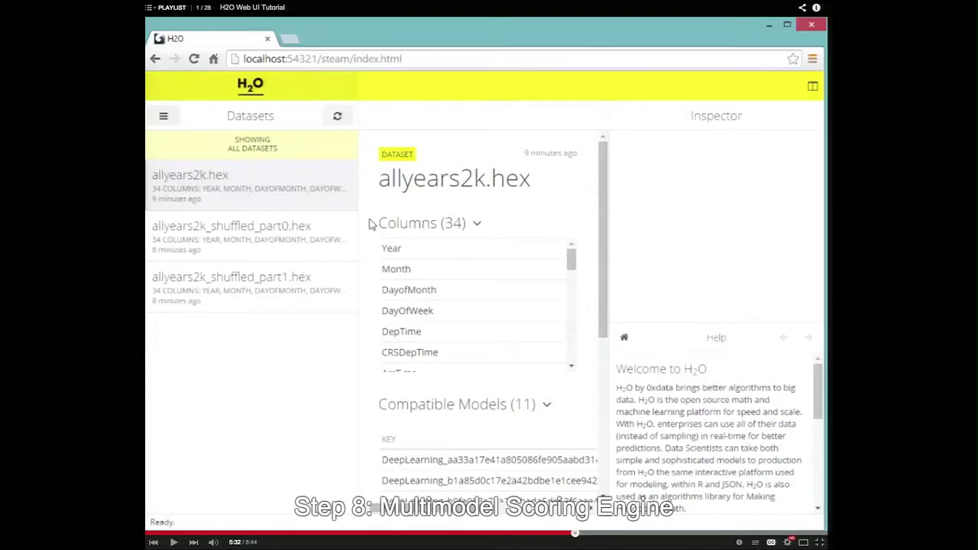
# Step: Select all models compatible with allyears2k_shuffled_part1.hex and score them on that dataset
pyautogui.press('space')
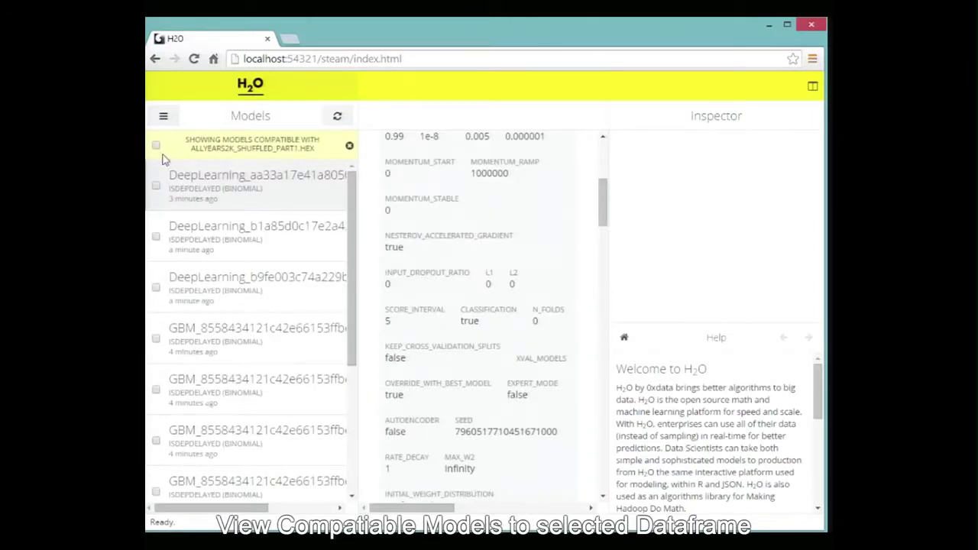
pyautogui.click(155, 146)
pyautogui.click(488, 116)
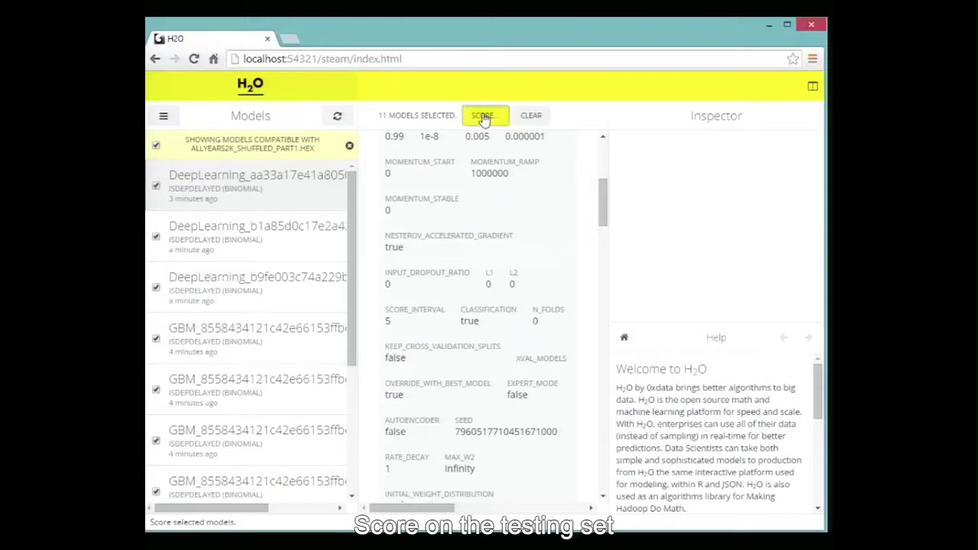
pyautogui.press('space')
pyautogui.press('space')
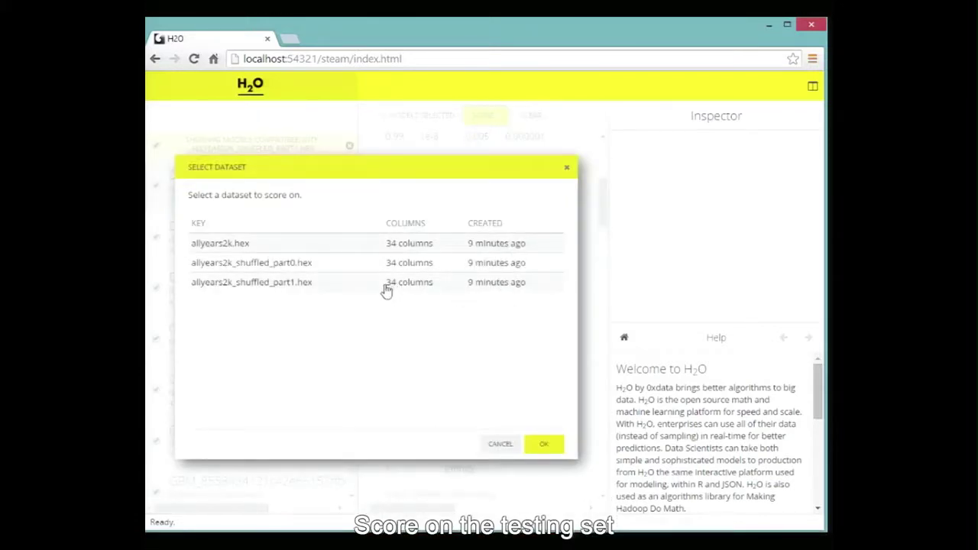
pyautogui.click(387, 289)
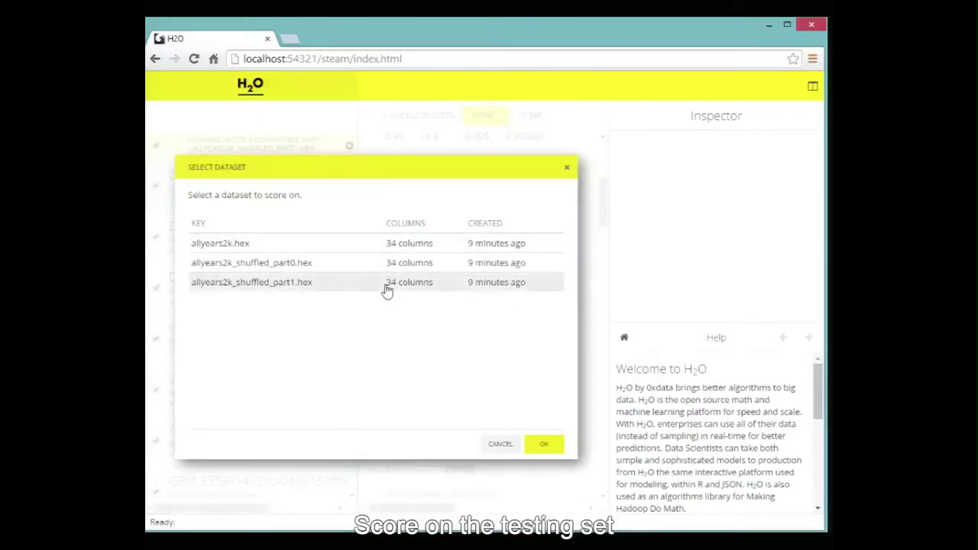
pyautogui.click(545, 446)
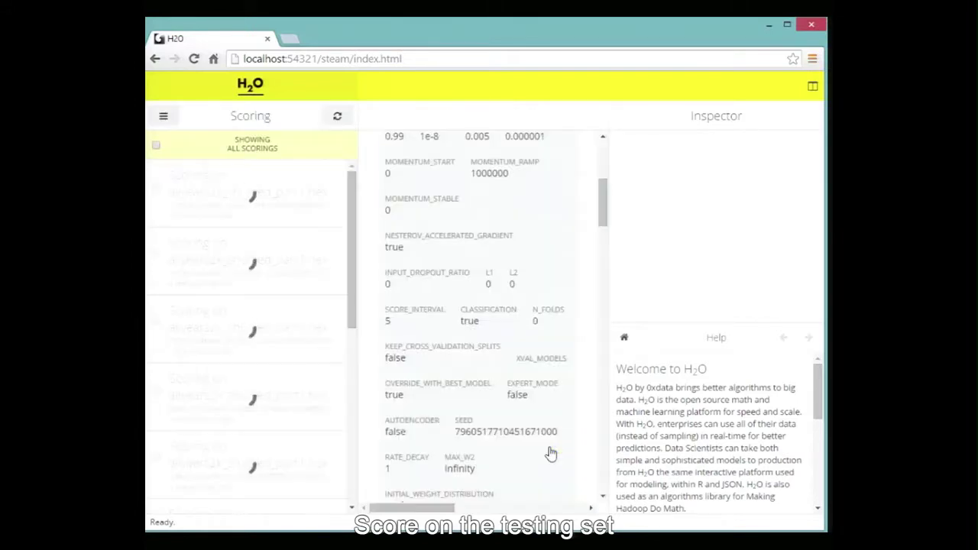
# Step: Compare the ROC curves and parameters of the DeepLearning and GBM models in the tabular scoring comparison
pyautogui.hscroll(10, 524, 300)
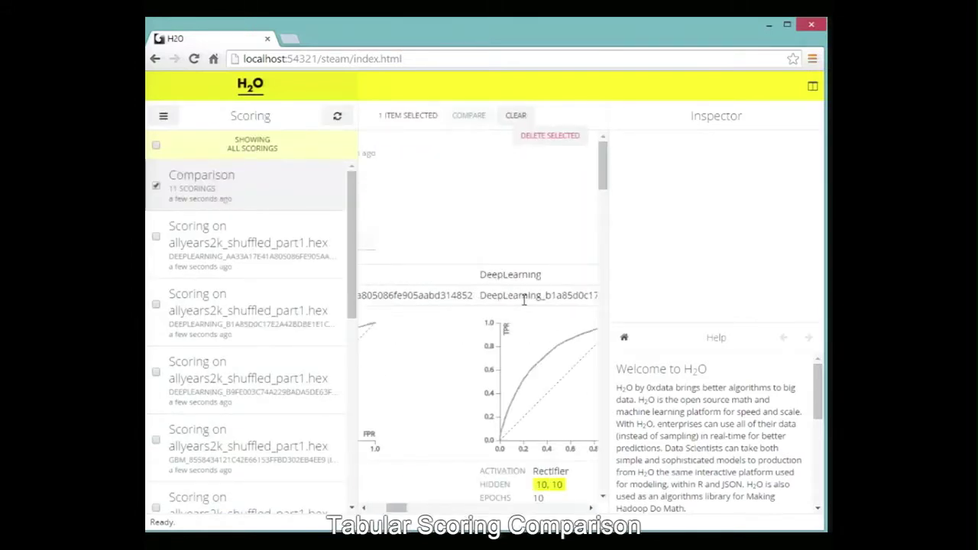
pyautogui.hscroll(10, 525, 300)
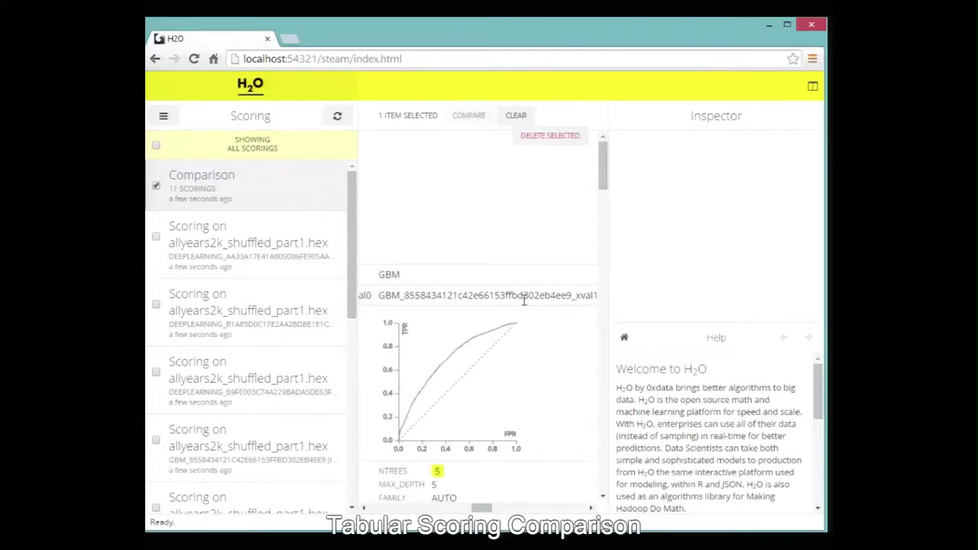
pyautogui.hscroll(-15, 524, 300)
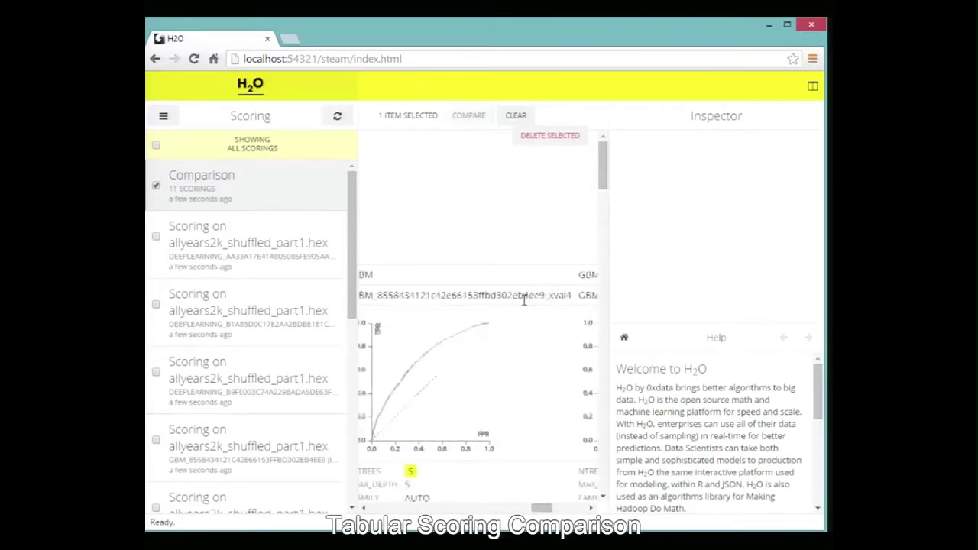
pyautogui.moveTo(524, 300); pyautogui.dragTo(462, 243)
# Step: Open the advanced view of the scoring comparison and inspect a GBM point on the overlaid ROC curves
pyautogui.click(464, 243)
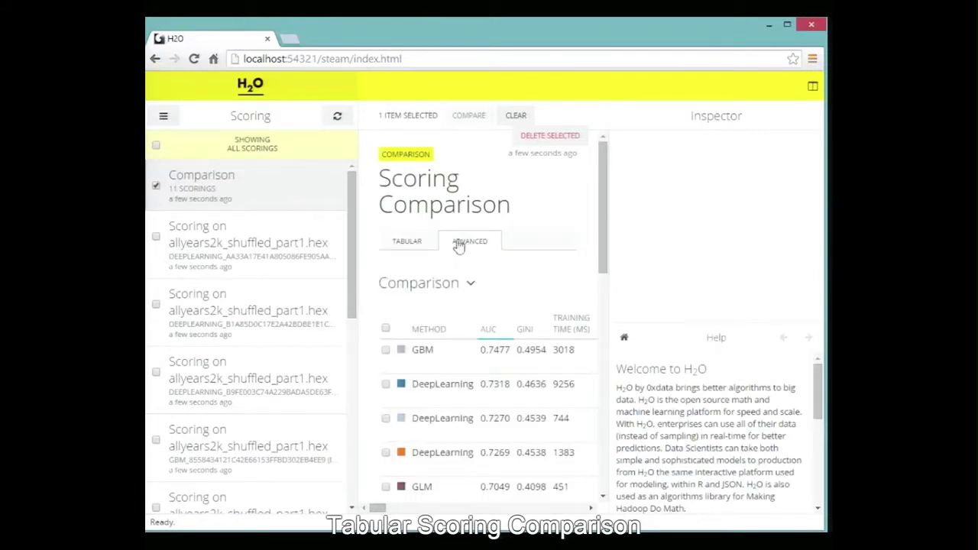
pyautogui.scroll(-1, 360, 332)
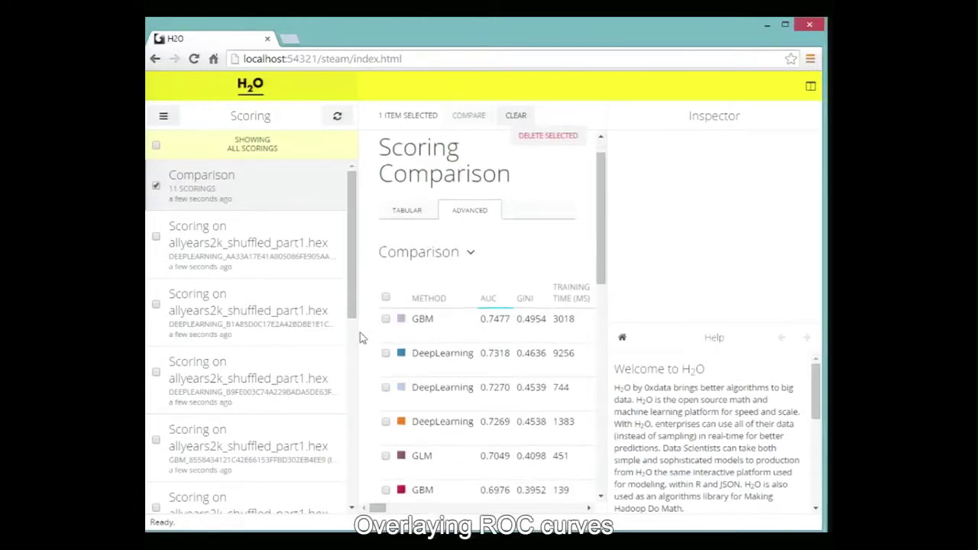
pyautogui.scroll(-5, 360, 333)
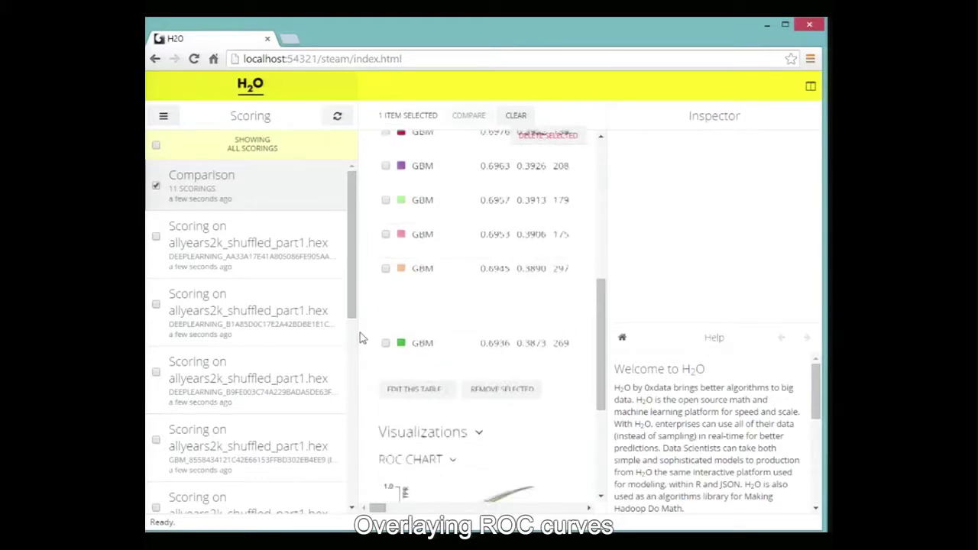
pyautogui.scroll(-2, 360, 332)
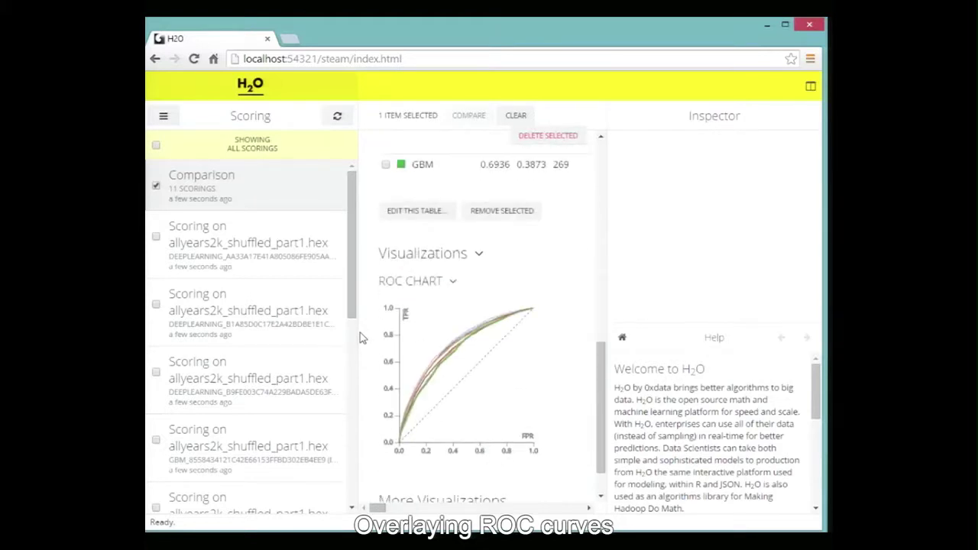
pyautogui.click(433, 362)
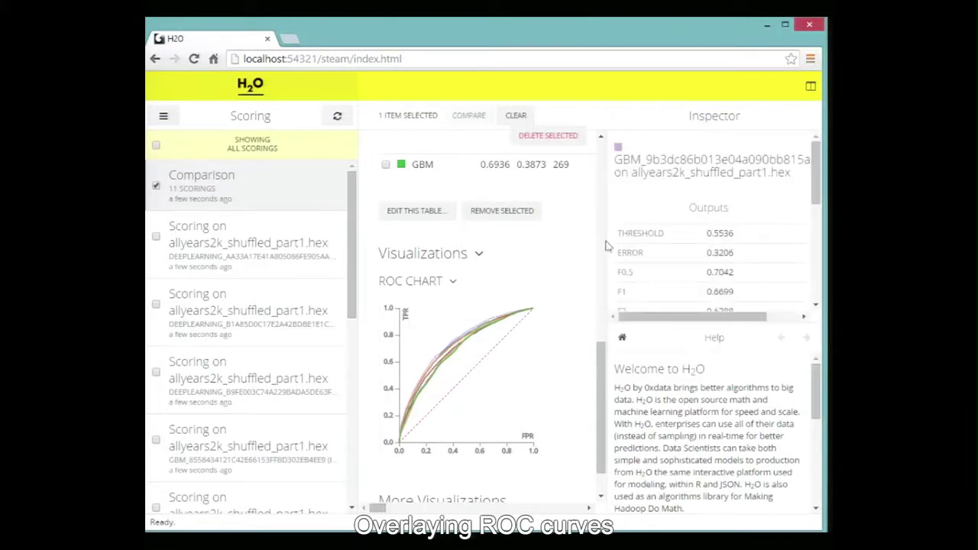
# Step: Add a scoring visualization with Training Time (ms) on the X-axis and AUC on the Y-axis
pyautogui.scroll(-5, 817, 171)
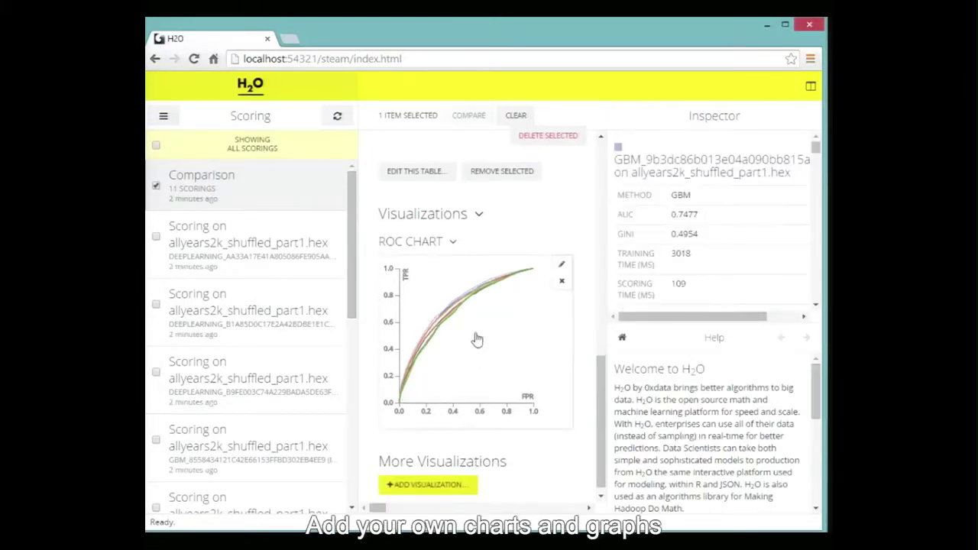
pyautogui.click(442, 484)
pyautogui.click(426, 308)
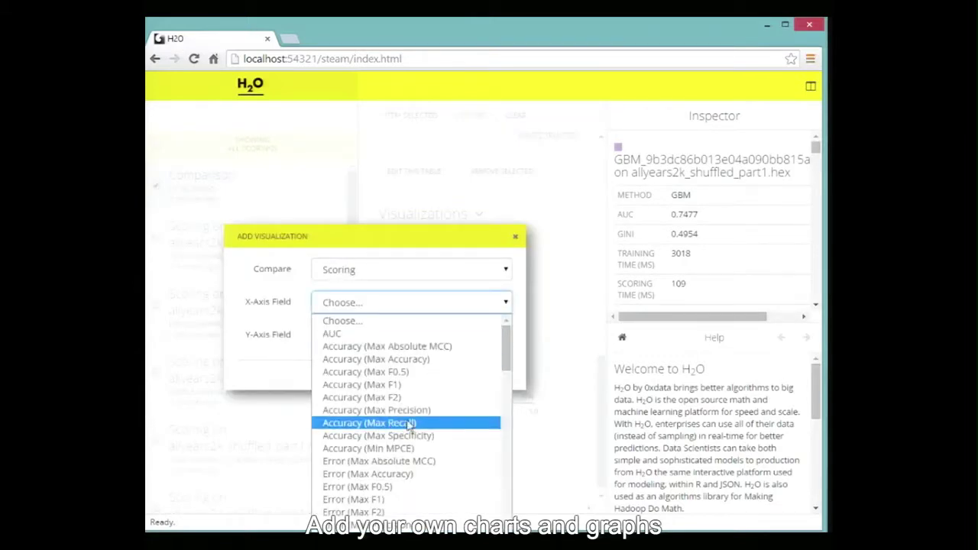
pyautogui.scroll(-10, 388, 517)
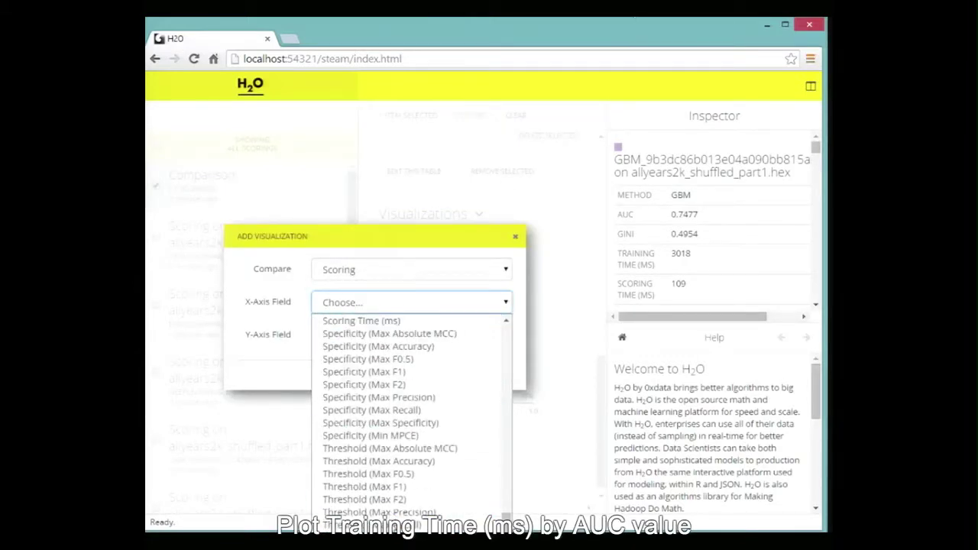
pyautogui.click(367, 516)
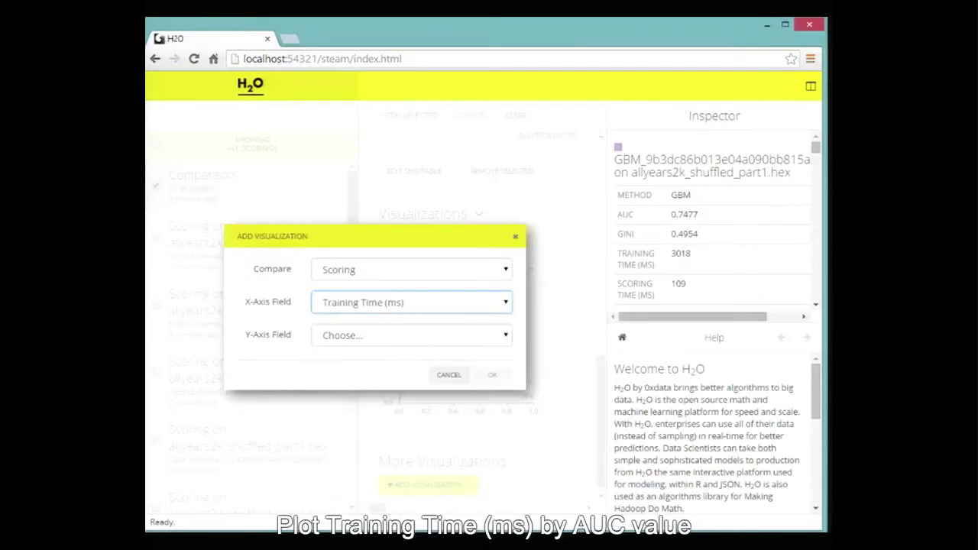
pyautogui.click(371, 341)
pyautogui.click(367, 372)
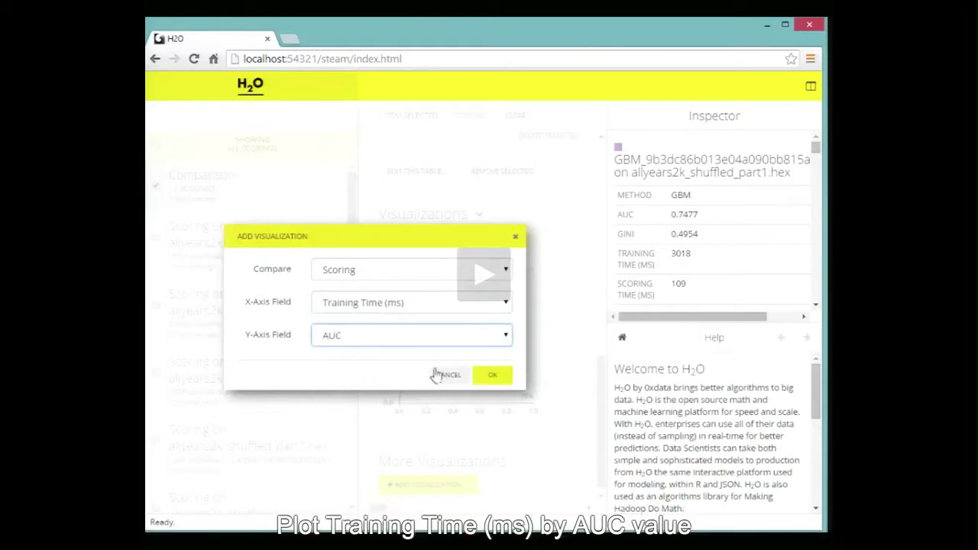
pyautogui.click(493, 374)
pyautogui.scroll(-2, 490, 383)
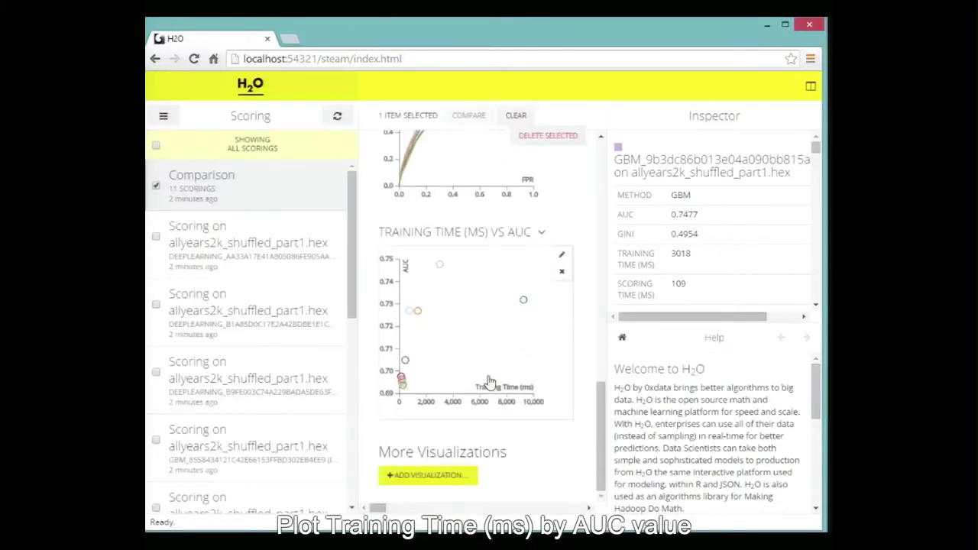
# Step: Inspect the GLM, DeepLearning and GBM points in the training time versus AUC chart, pausing and resuming the video
pyautogui.click(406, 362)
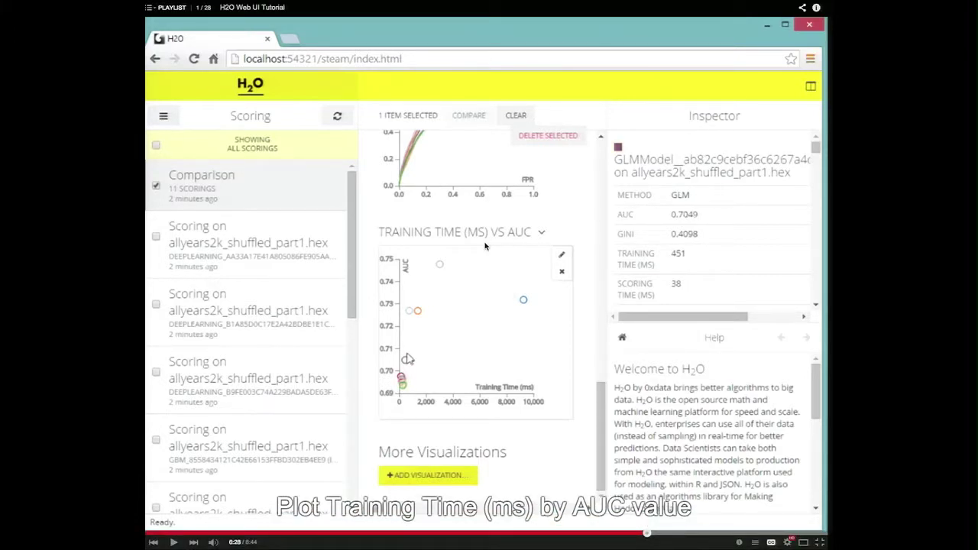
pyautogui.click(436, 323)
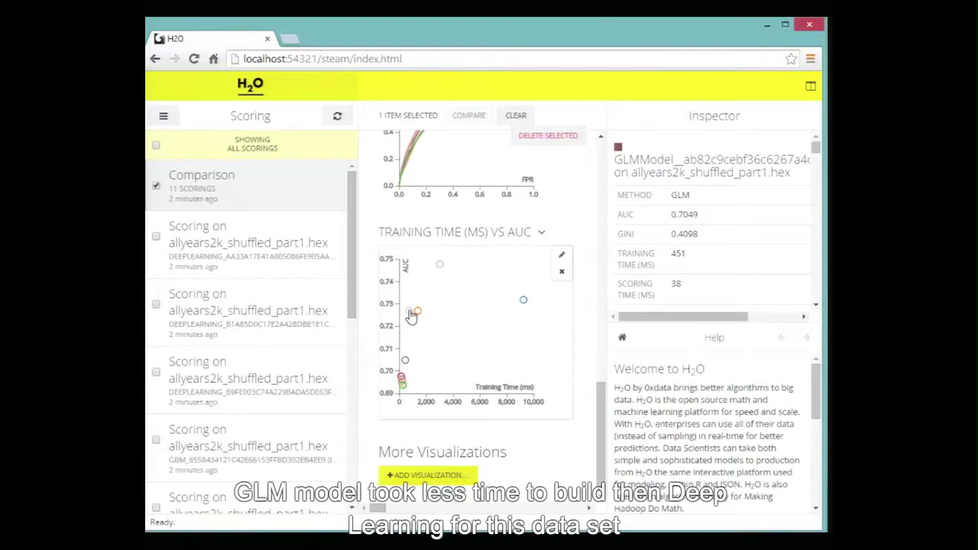
pyautogui.press('space')
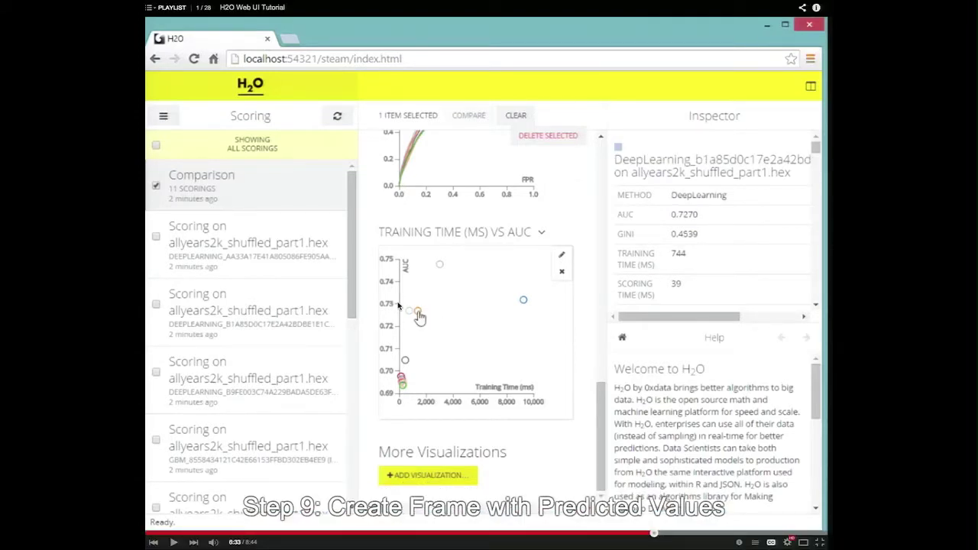
pyautogui.press('space')
pyautogui.press('space')
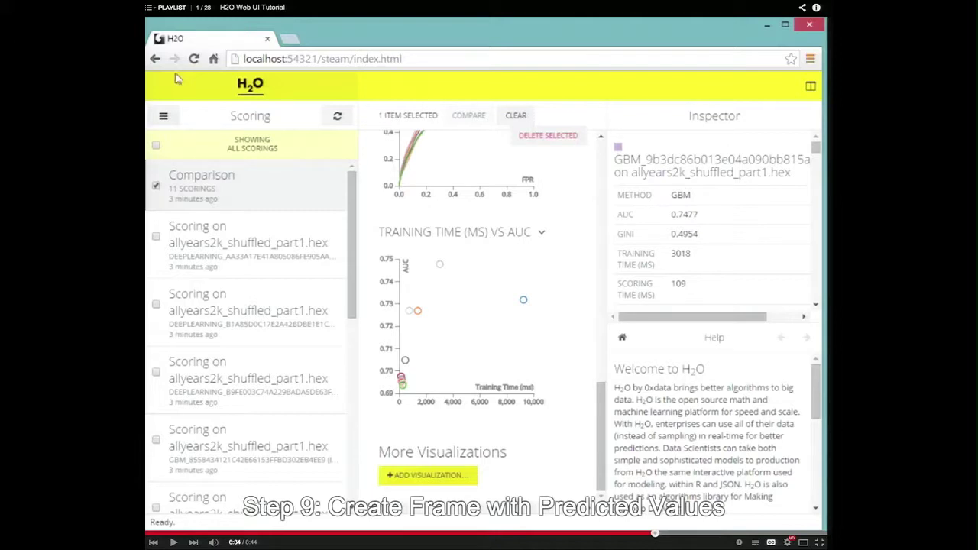
pyautogui.press('space')
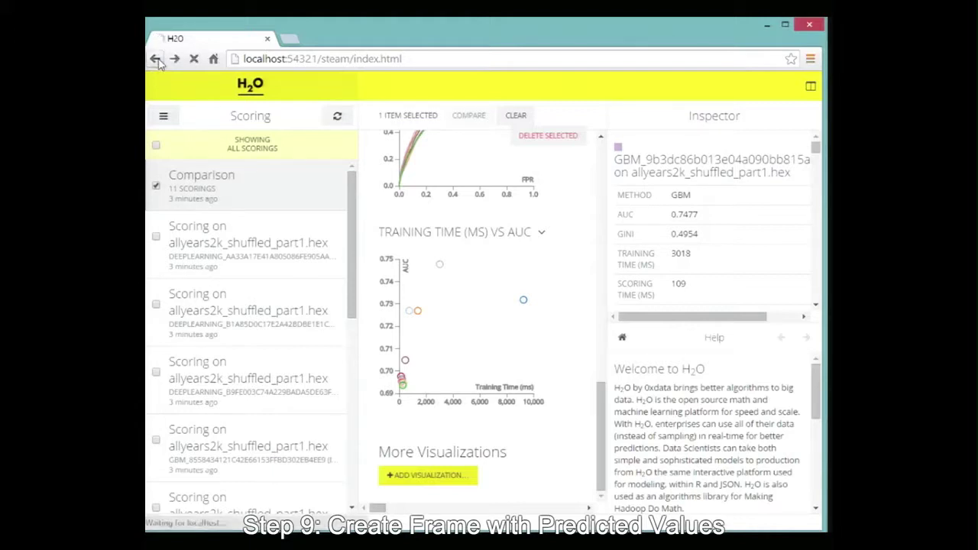
# Step: Leave the scoring comparison and start a Predict request using model GBM_9b3dc86b013e04a090bb815a9ffb4cf4
pyautogui.click(156, 59)
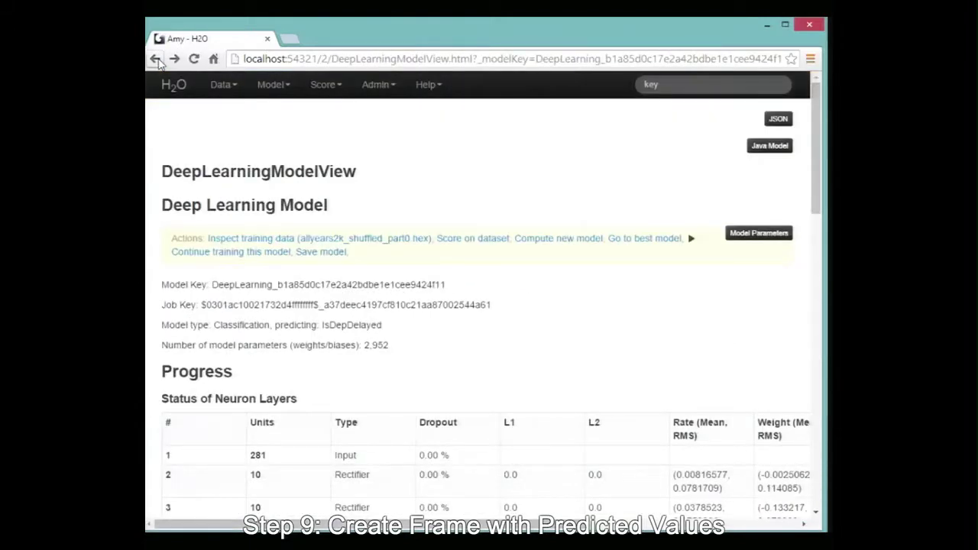
pyautogui.click(375, 87)
pyautogui.click(325, 86)
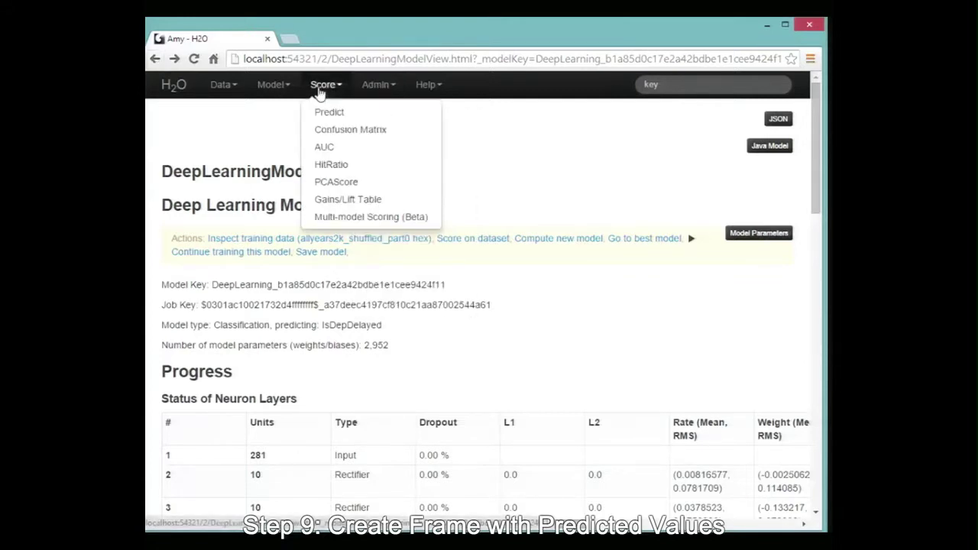
pyautogui.click(330, 110)
pyautogui.click(348, 199)
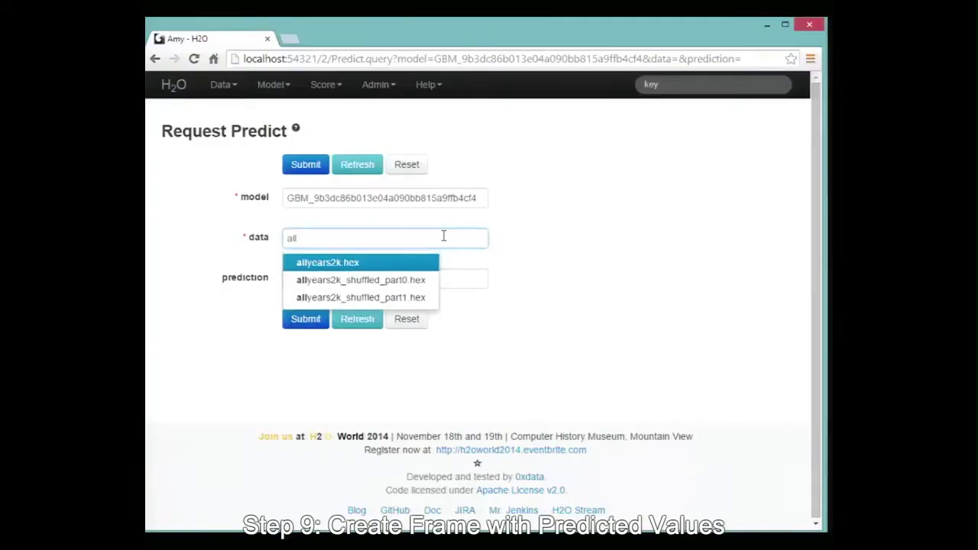
# Step: Run the prediction on allyears2k_shuffled_part1.hex and store the predicted values as pred
pyautogui.press('Down')
pyautogui.press('Down')
pyautogui.press('Return')
pyautogui.click(421, 277)
pyautogui.write('pred')
pyautogui.click(296, 325)
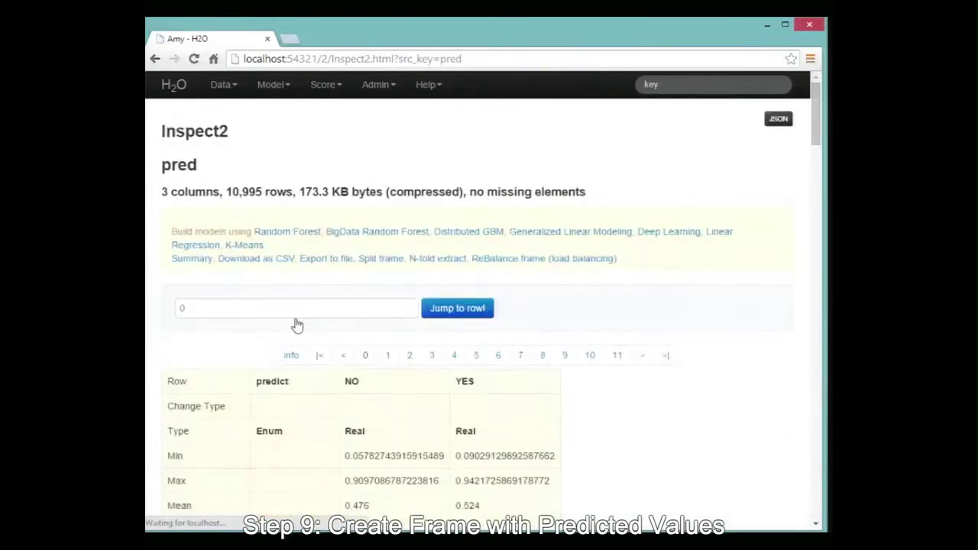
# Step: Examine the predicted classes, the NO and YES probabilities and the column statistics in the pred frame
pyautogui.scroll(-3, 297, 324)
pyautogui.scroll(-5, 298, 325)
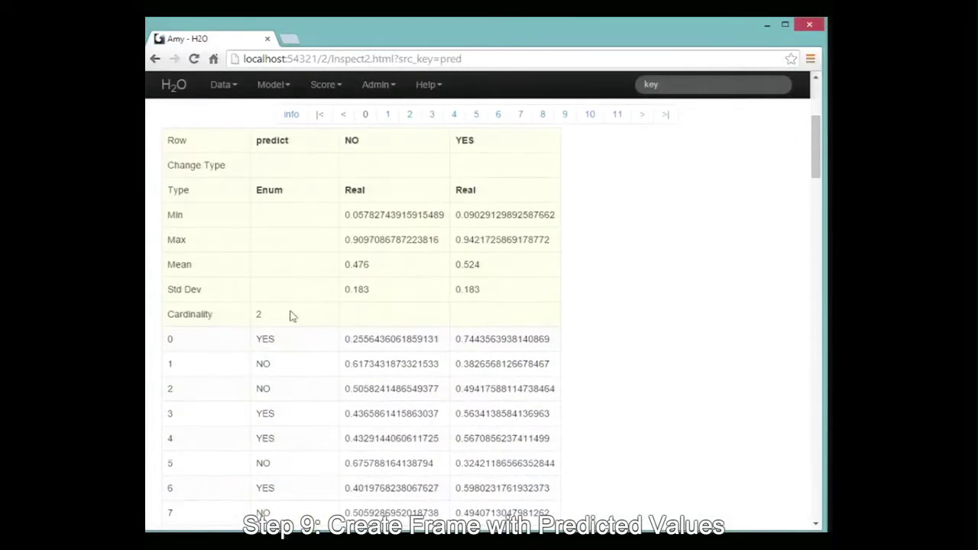
pyautogui.scroll(-4, 267, 333)
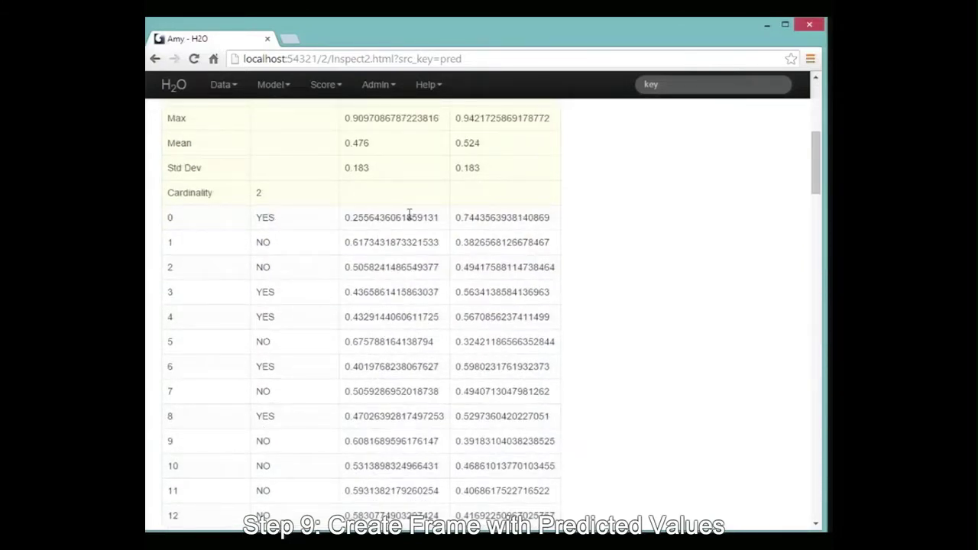
pyautogui.scroll(4, 409, 215)
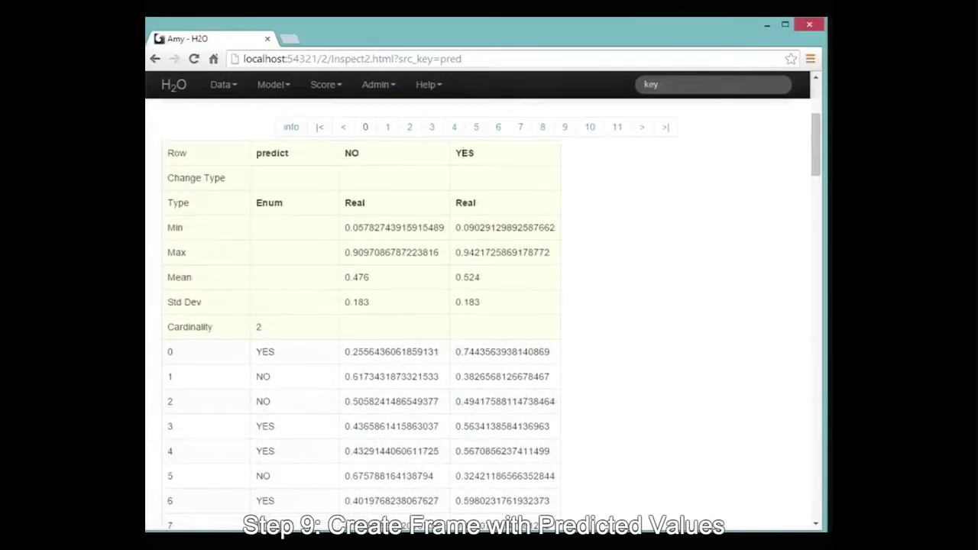
pyautogui.scroll(-3, 489, 388)
pyautogui.scroll(-3, 489, 390)
# Step: Download the pred frame as a CSV file and dismiss the browser's download bar
pyautogui.scroll(10, 538, 277)
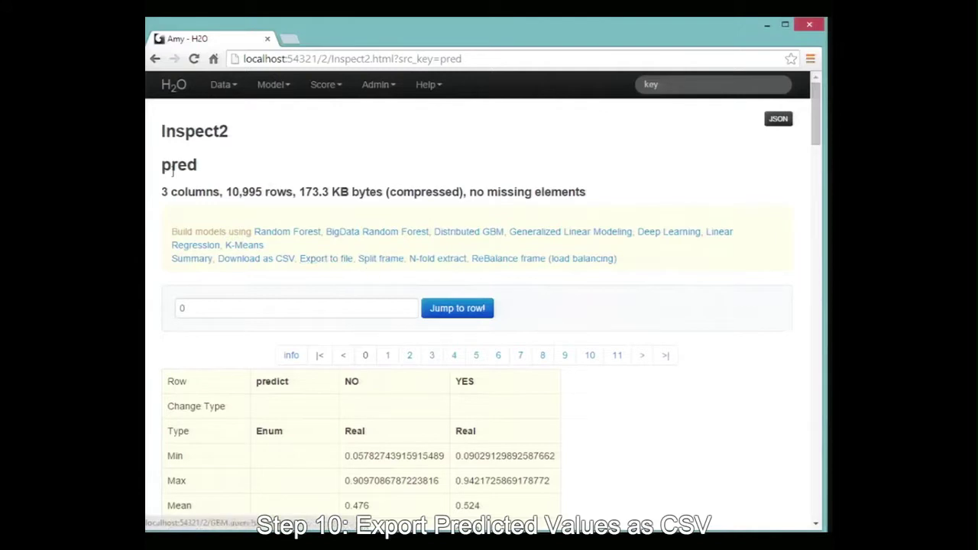
pyautogui.click(248, 263)
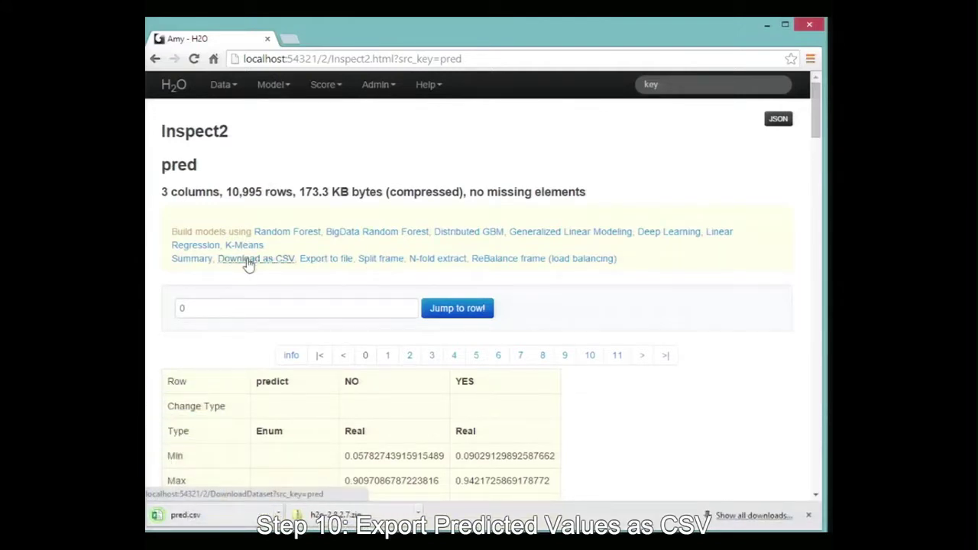
pyautogui.click(809, 516)
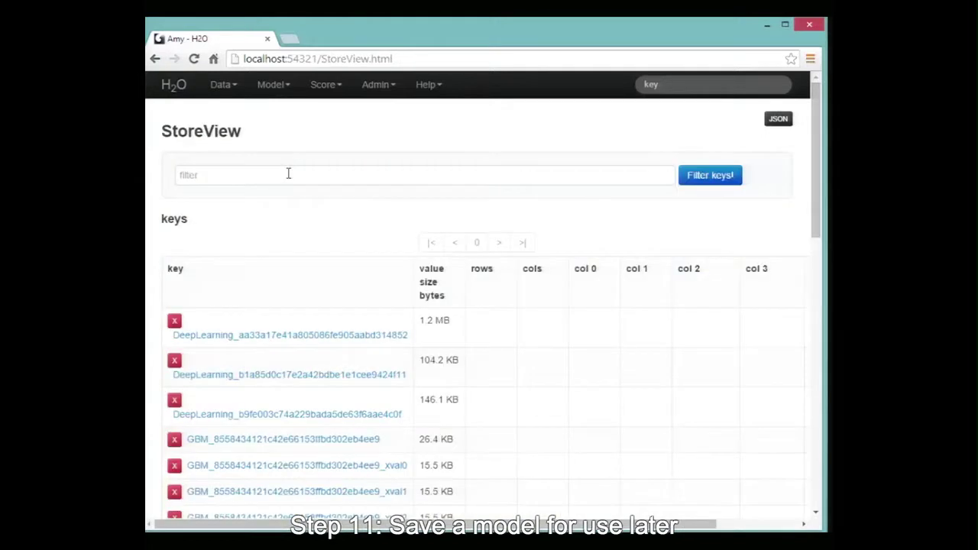
# Step: Filter the stored keys by GBM_9b3dc86b013e04a090bb815a9ffb4cf4 and open that GBM model
pyautogui.click(288, 173)
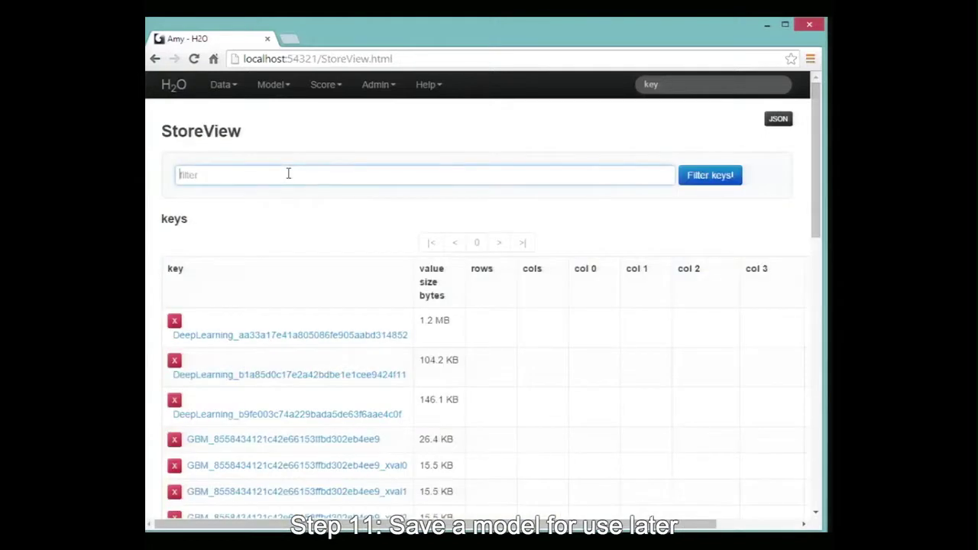
pyautogui.write('GBM_9b3dc86b013e04a390bb815a9ffb4cf4')
pyautogui.press('Return')
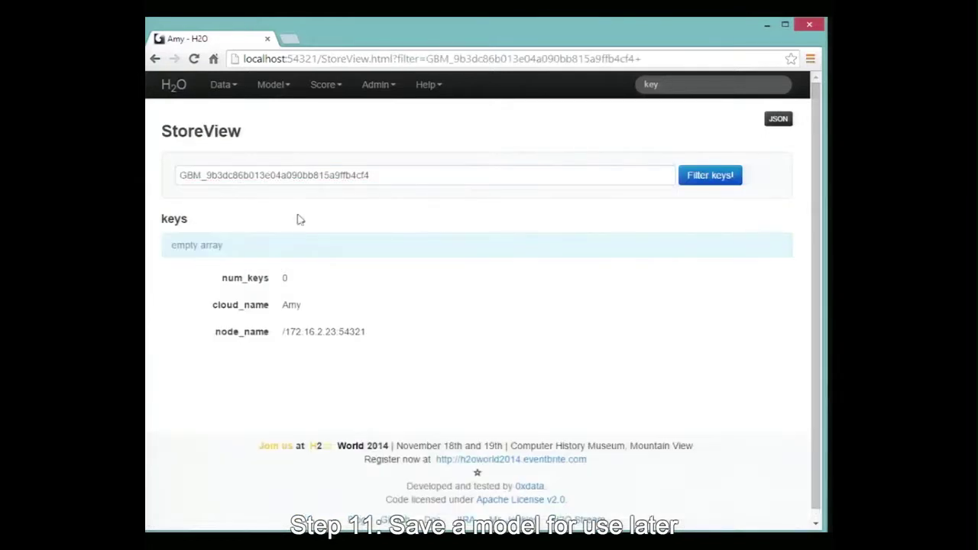
pyautogui.hotkey('ctrl', 'a')
pyautogui.press('Return')
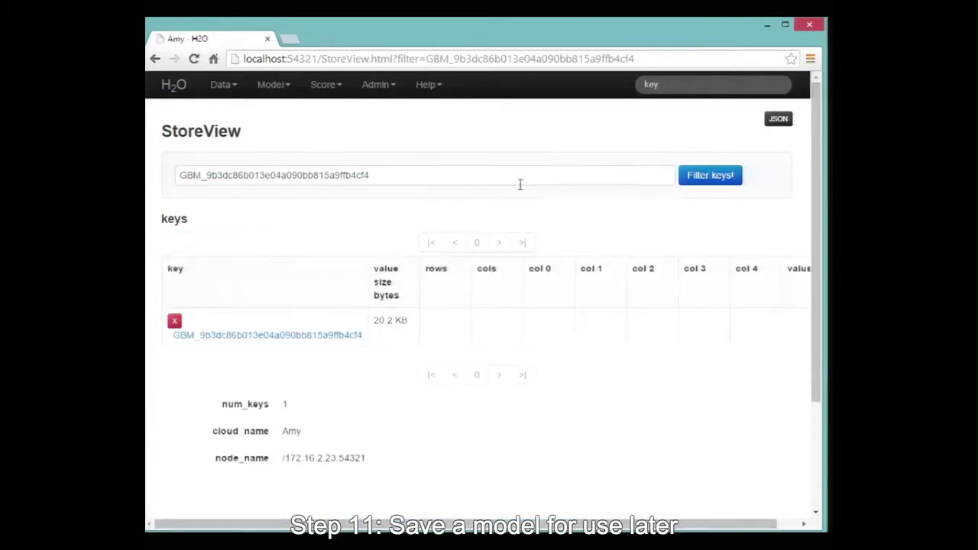
pyautogui.click(260, 339)
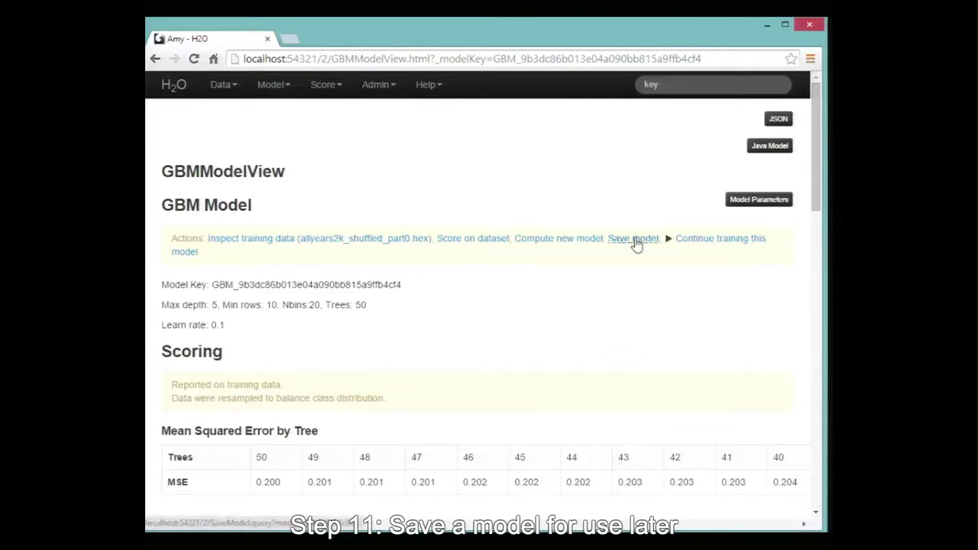
# Step: Save the GBM model to /data/h2o-training/airlines/50treeGBM and highlight the saved path in the result
pyautogui.press('space')
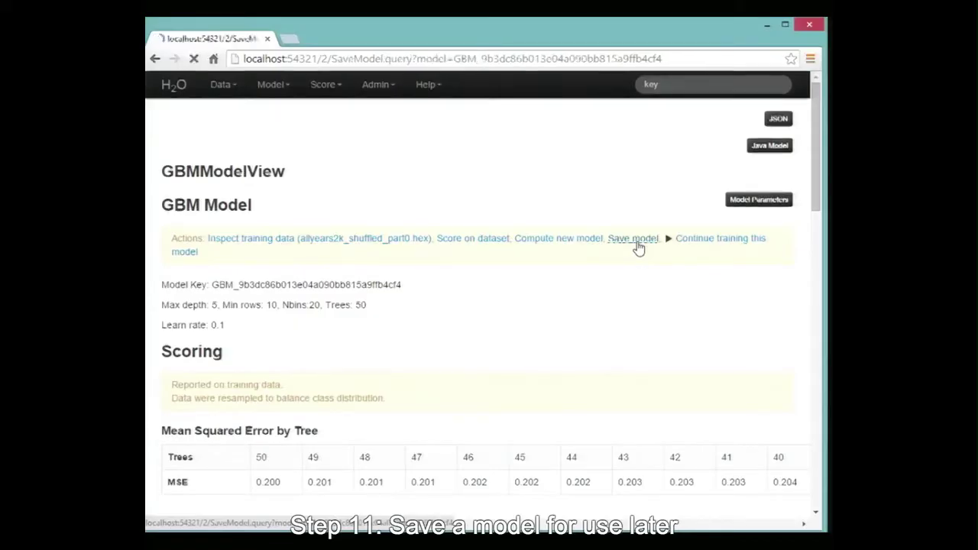
pyautogui.click(638, 246)
pyautogui.click(356, 247)
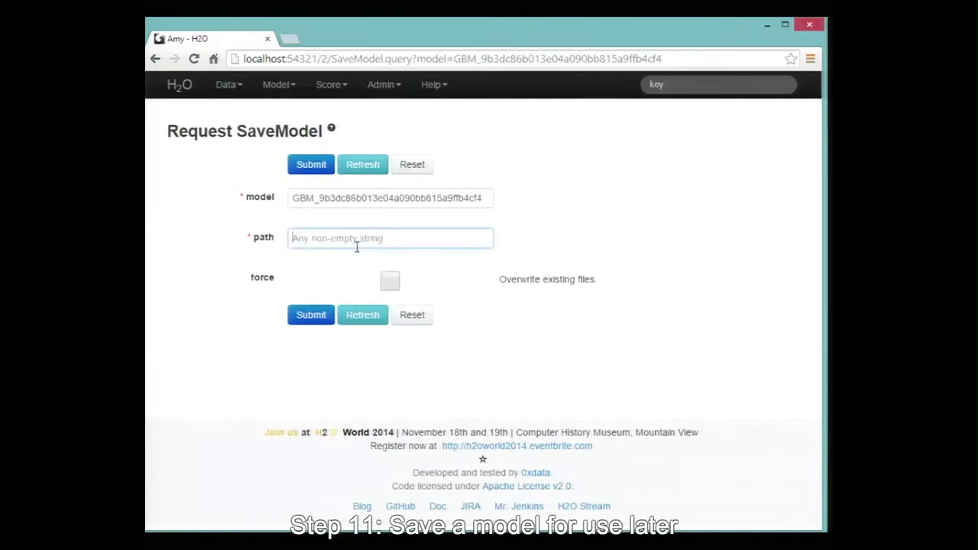
pyautogui.write('/')
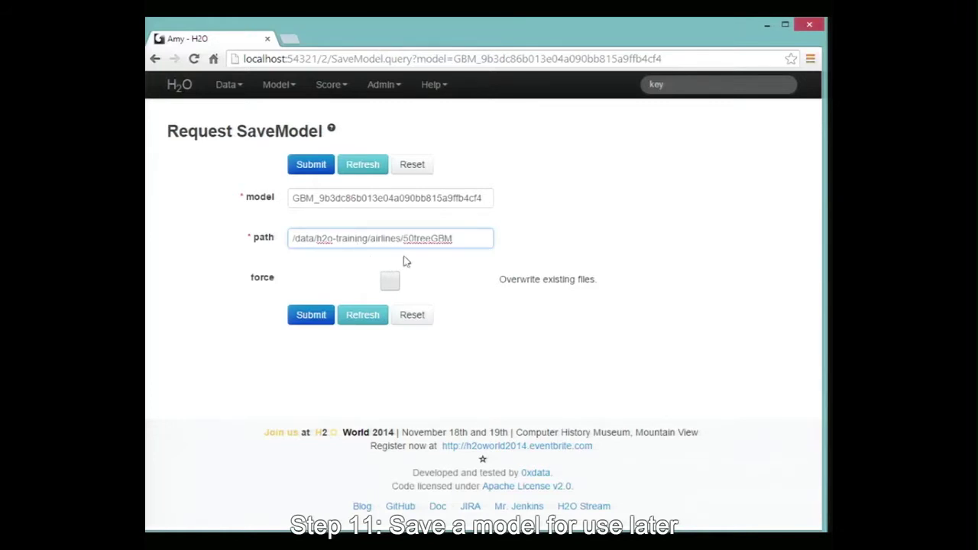
pyautogui.click(315, 316)
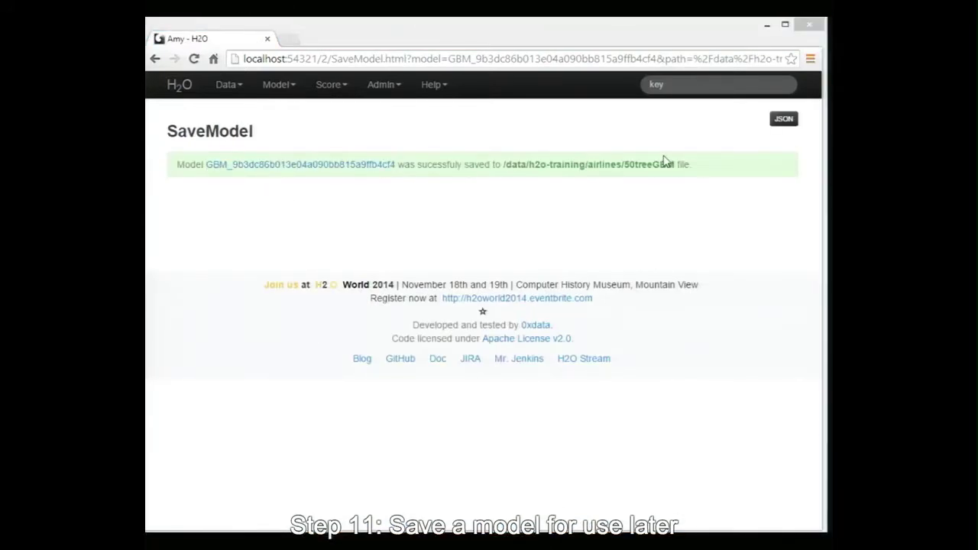
pyautogui.click(535, 166)
pyautogui.moveTo(502, 164); pyautogui.dragTo(673, 162)
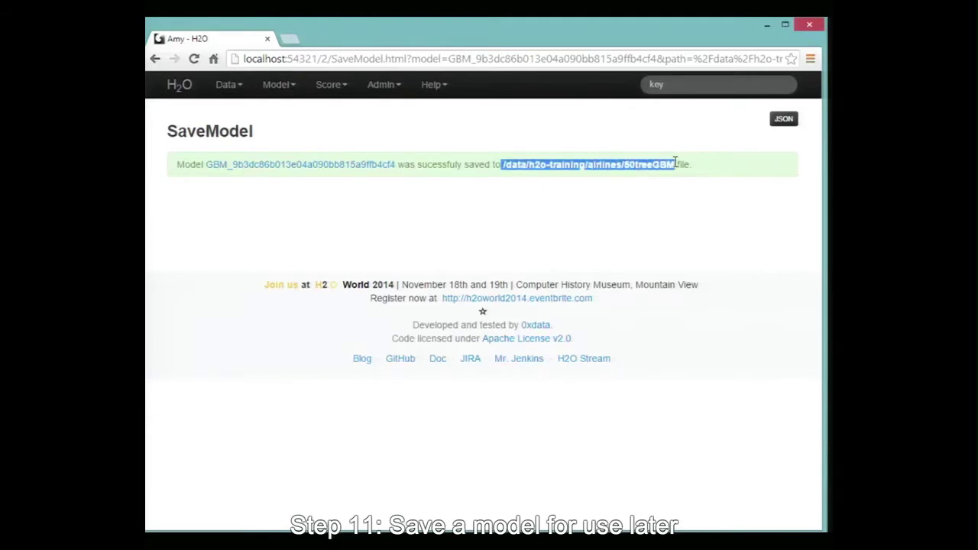
# Step: Clear the path highlight, open the H2O log view and download all logs as a zip file
pyautogui.click(676, 162)
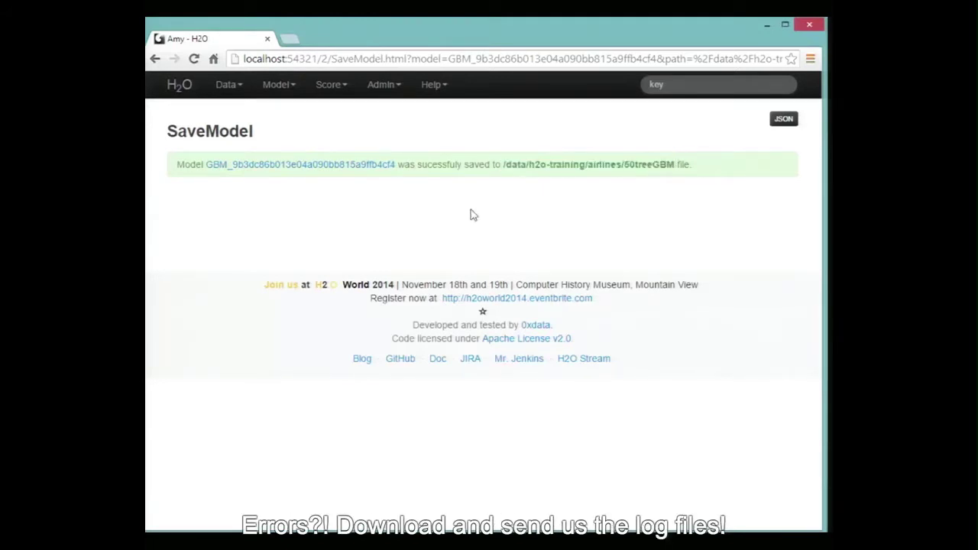
pyautogui.click(382, 85)
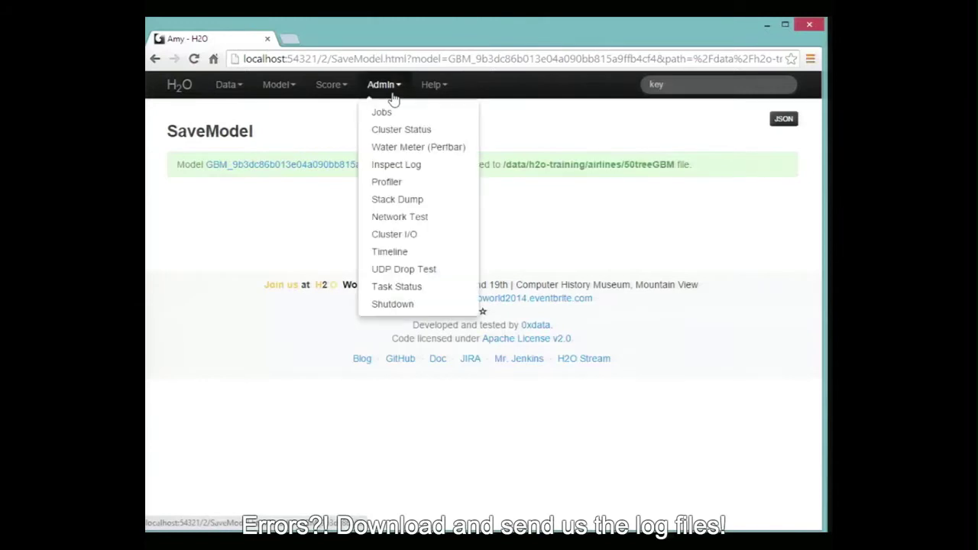
pyautogui.click(396, 166)
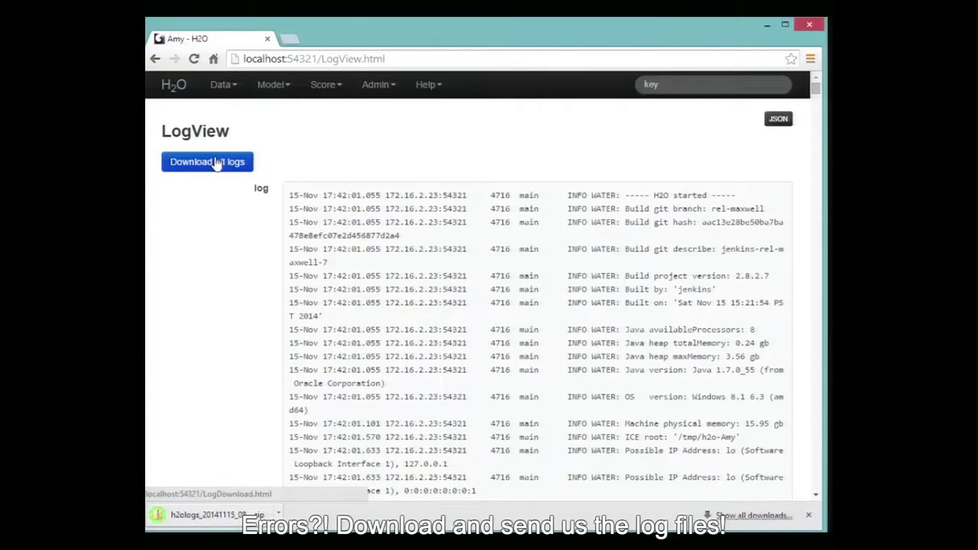
# Step: Shut down the running H2O instance
pyautogui.click(378, 84)
pyautogui.click(388, 305)
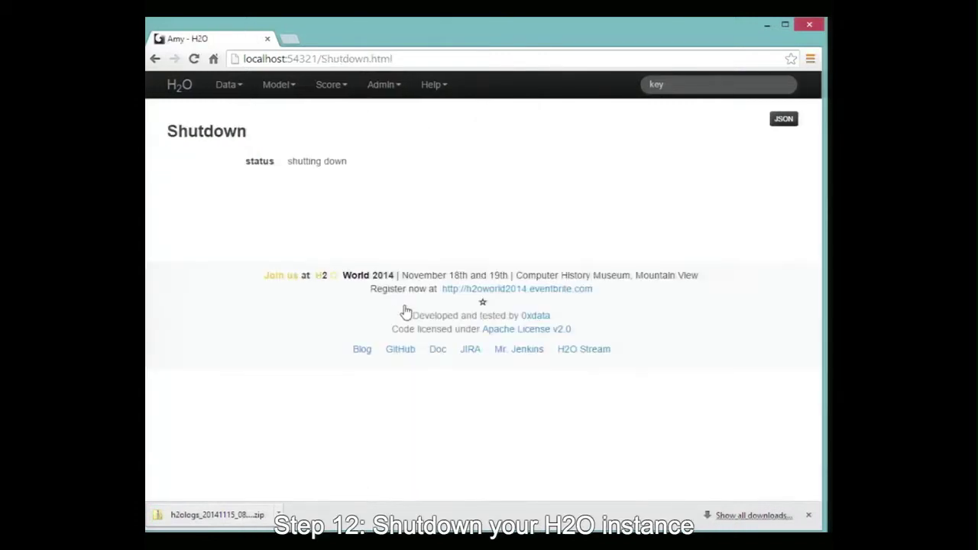
# Step: Pause the tutorial video at the shutdown page, resume it and pause again at the bonus section on reloading the saved model
pyautogui.click(405, 309)
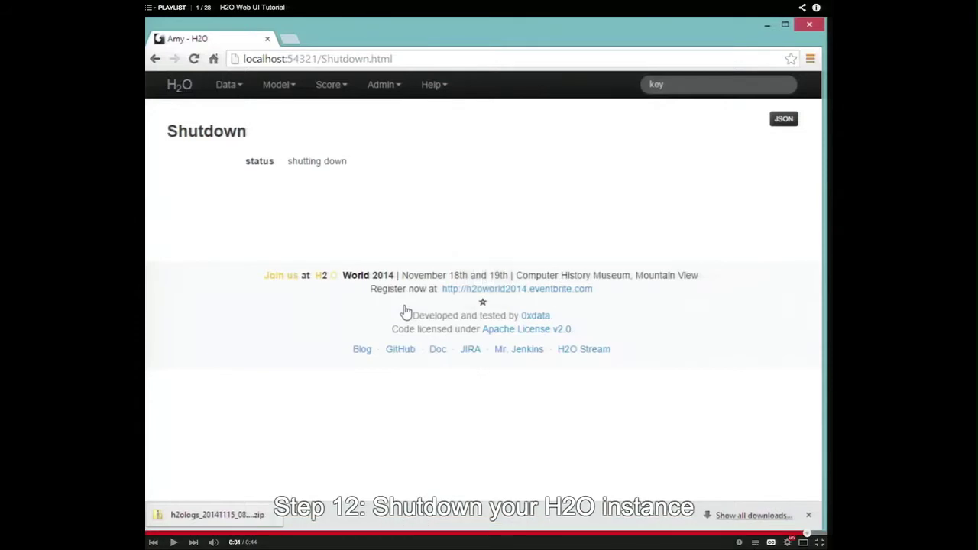
pyautogui.click(405, 312)
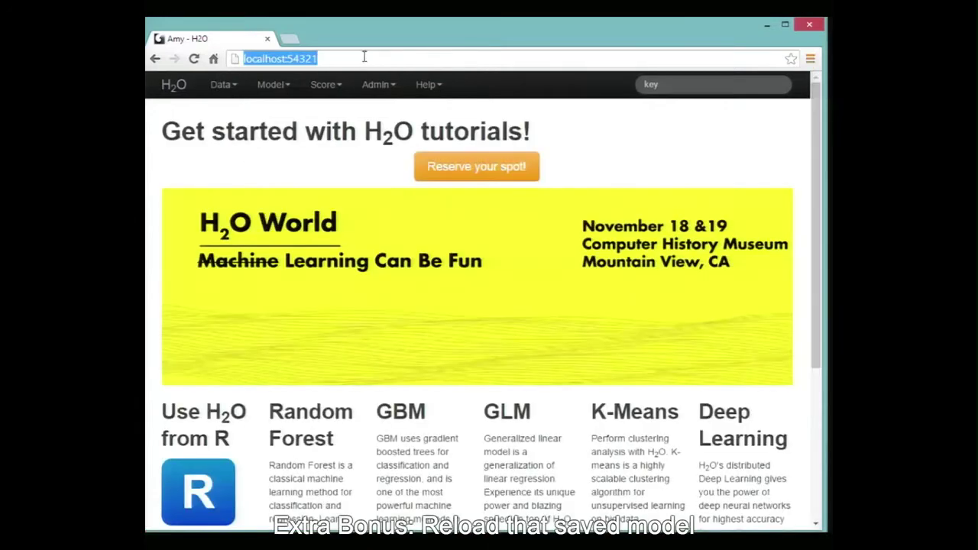
pyautogui.press('space')
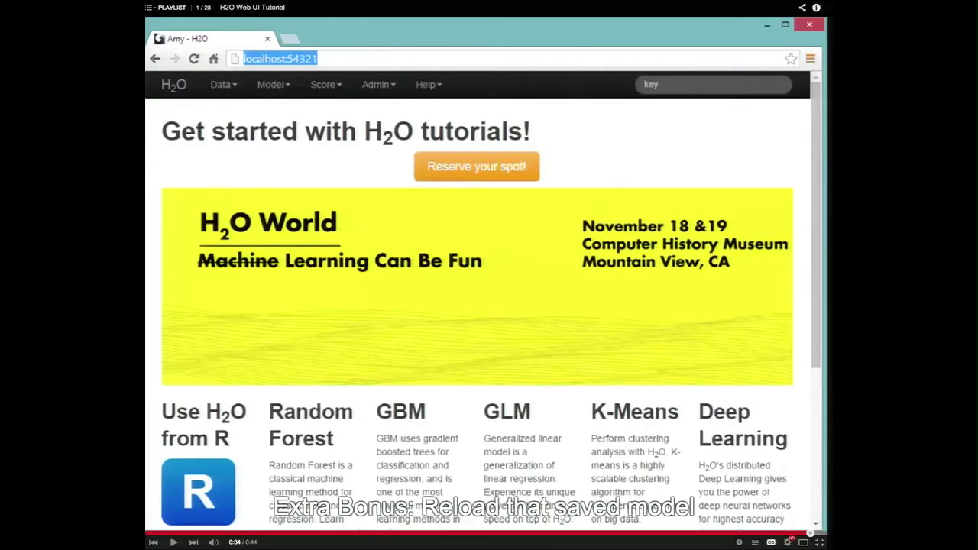